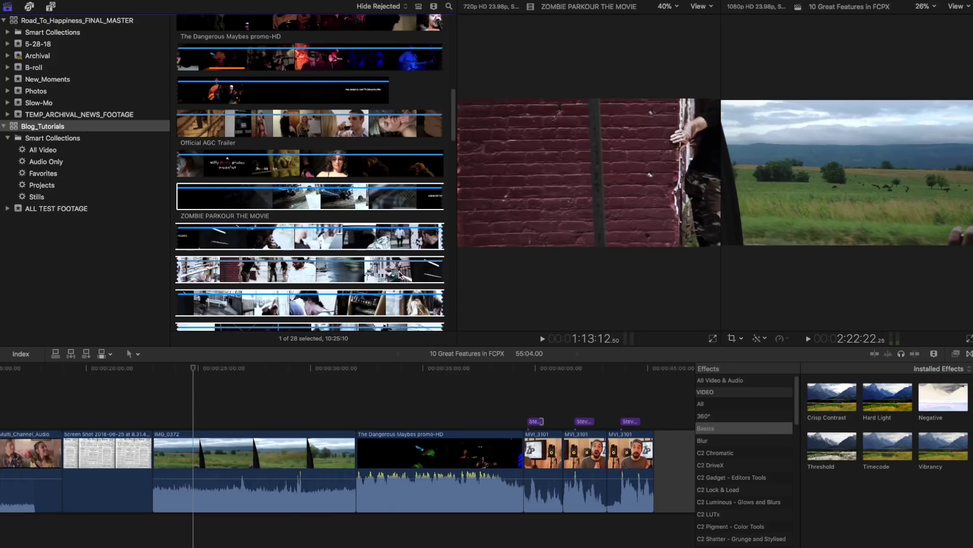
- Show the Blog_Tutorials clips as rows with Name, Start, End and Duration columns
{"action": "key", "text": "alt+super+2"}
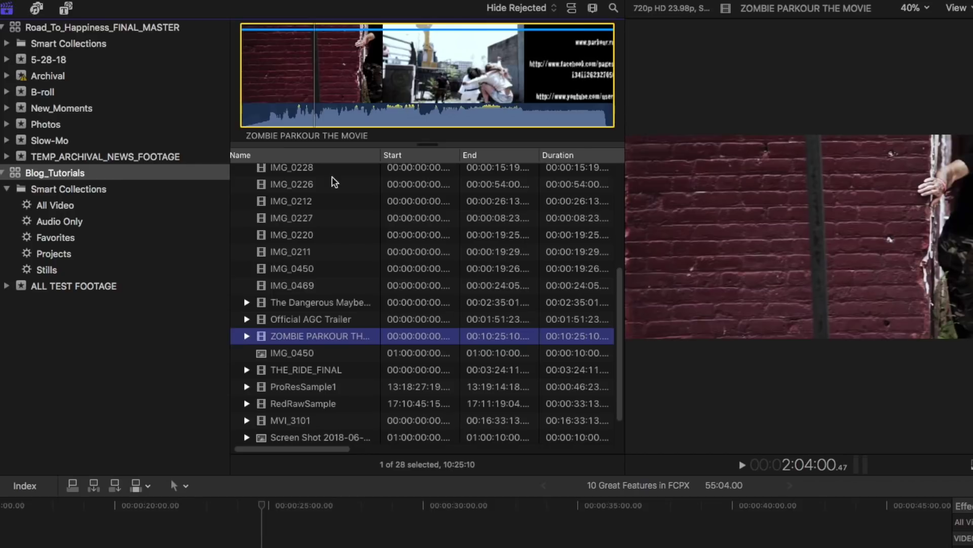
- Return the browser to filmstrip thumbnails for the 26 clips
{"action": "left_click", "coordinate": [572, 9]}
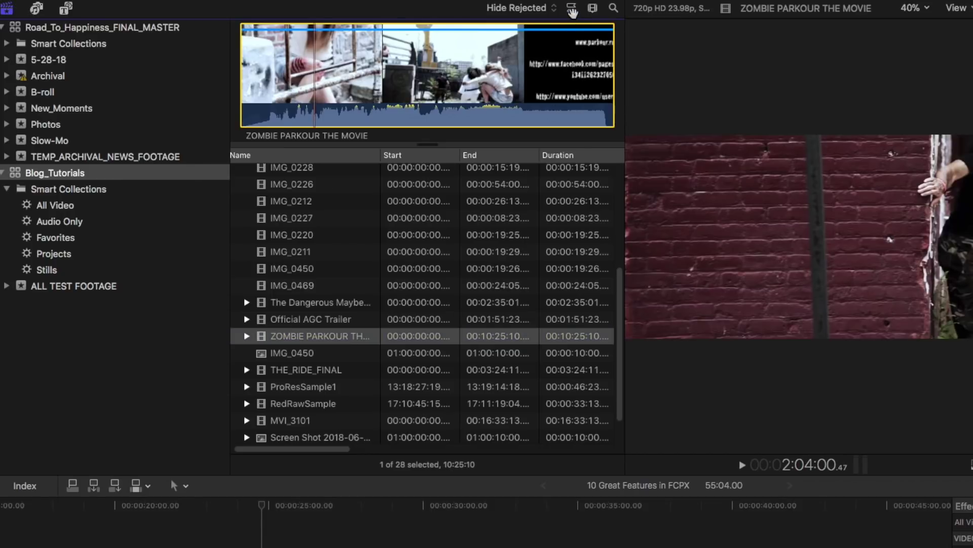
{"action": "left_click", "coordinate": [572, 9]}
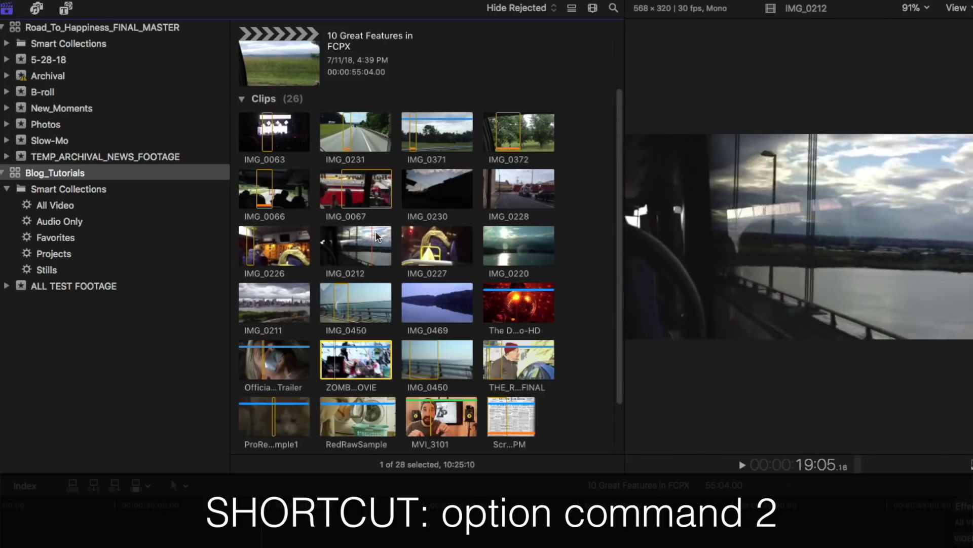
- Set the filmstrip duration slider from All to 10s
{"action": "left_click", "coordinate": [593, 9]}
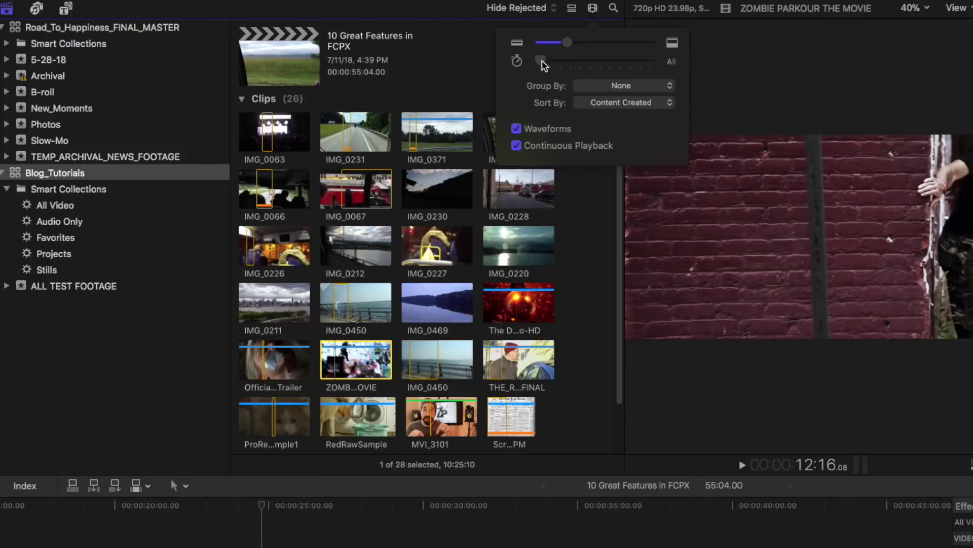
{"action": "left_click_drag", "start_coordinate": [542, 61], "coordinate": [611, 66]}
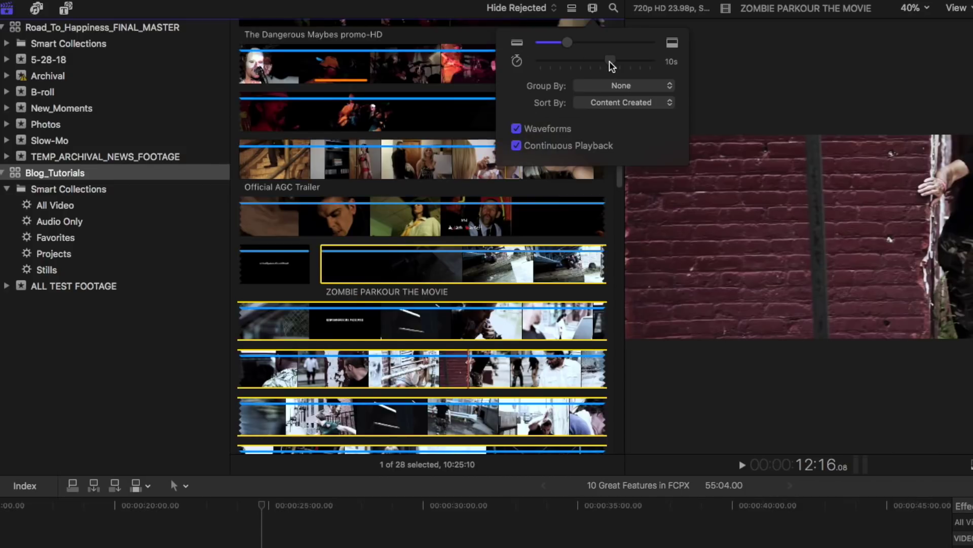
{"action": "left_click", "coordinate": [388, 231]}
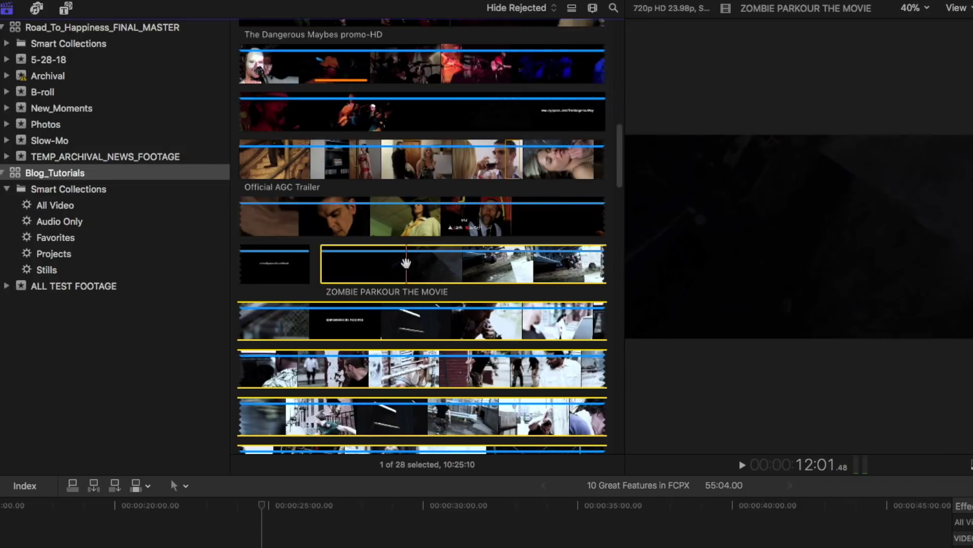
- Browse the stretched filmstrips and select the ZOMBIE PARKOUR THE MOVIE clip
{"action": "scroll", "coordinate": [388, 231], "scroll_direction": "down", "scroll_amount": 5}
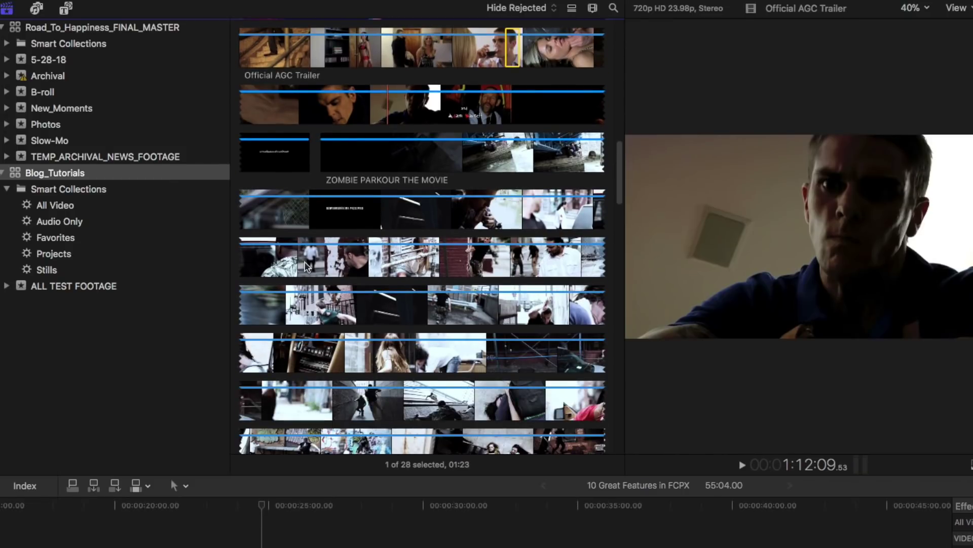
{"action": "left_click", "coordinate": [356, 261]}
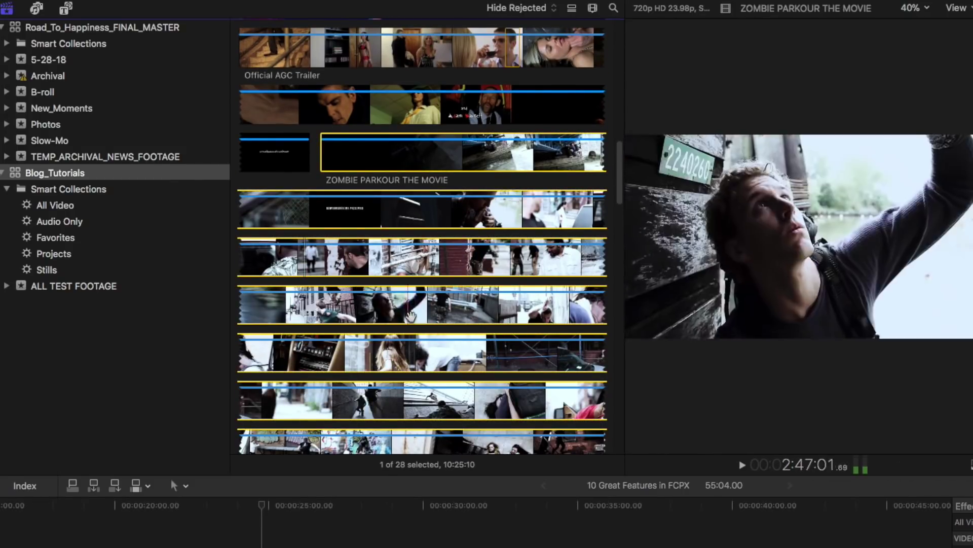
{"action": "scroll", "coordinate": [482, 305], "scroll_direction": "down", "scroll_amount": 3}
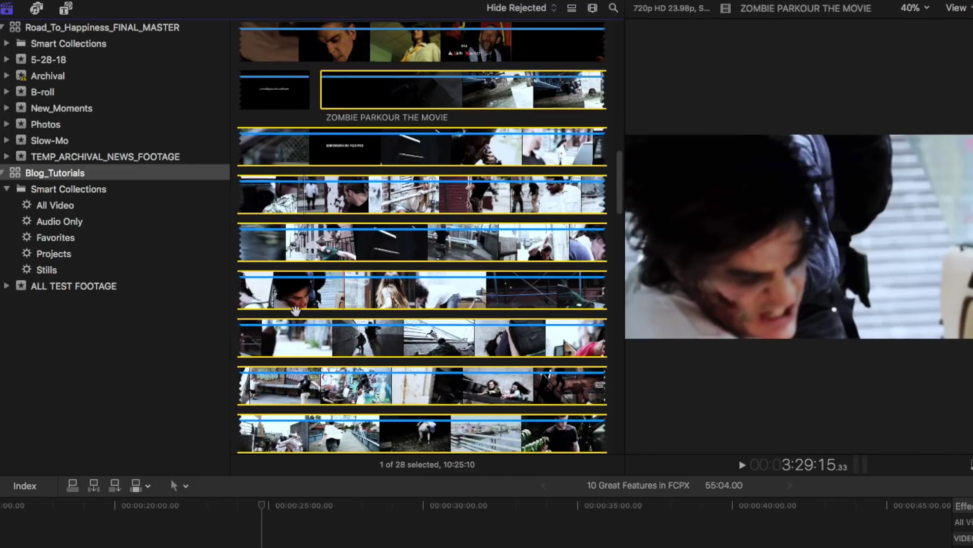
{"action": "scroll", "coordinate": [482, 290], "scroll_direction": "down", "scroll_amount": 7}
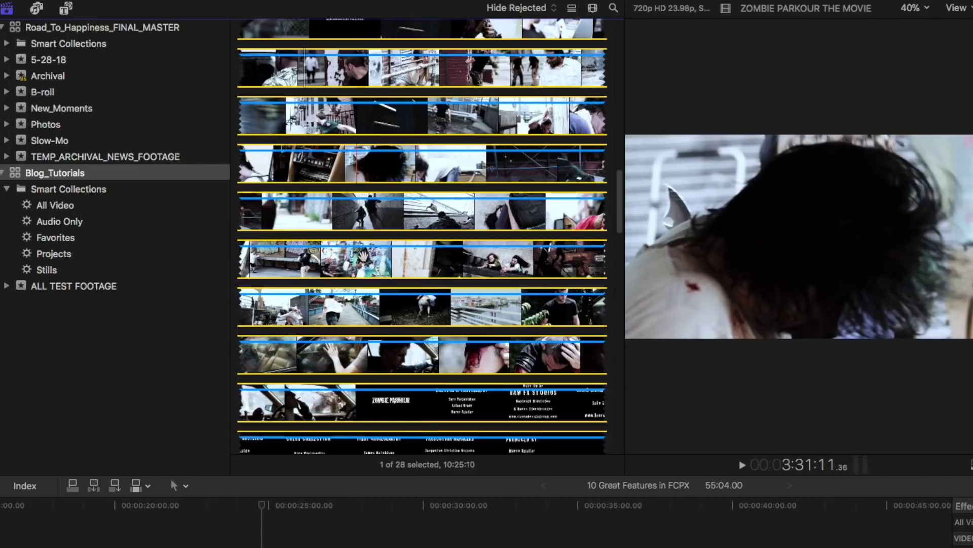
{"action": "scroll", "coordinate": [365, 208], "scroll_direction": "up", "scroll_amount": 20}
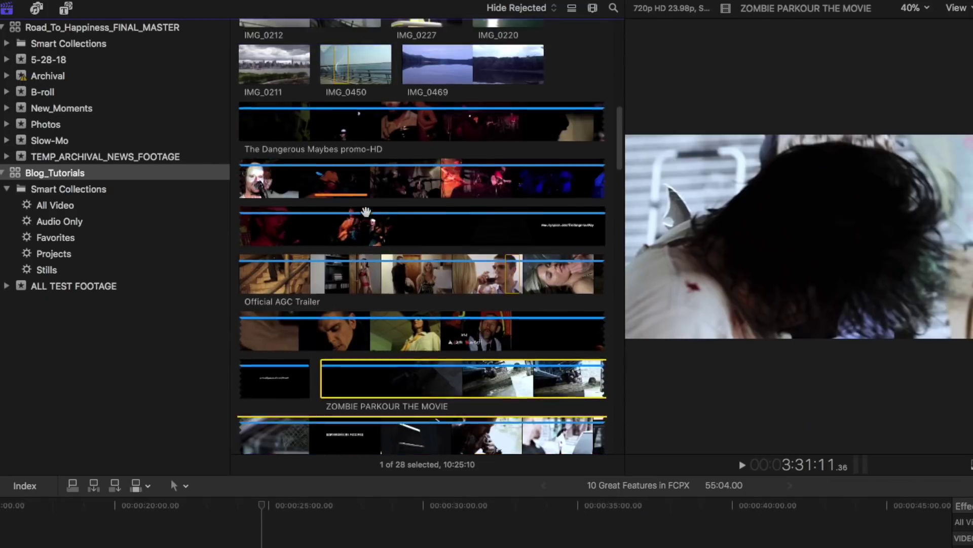
{"action": "scroll", "coordinate": [365, 210], "scroll_direction": "up", "scroll_amount": 7}
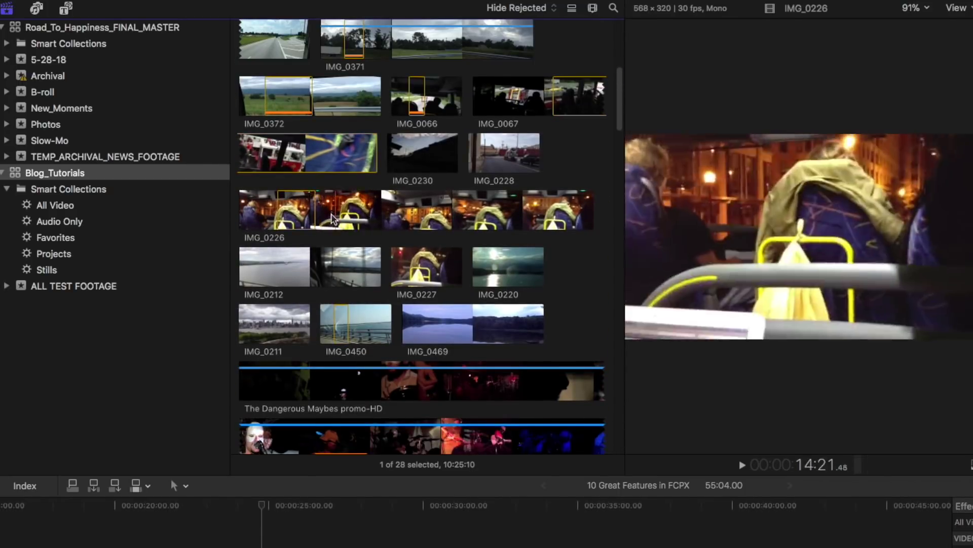
- Add a second marked range to IMG_0226 for 12:08 total, dismissing the Keyword Editor
{"action": "left_click", "coordinate": [315, 208]}
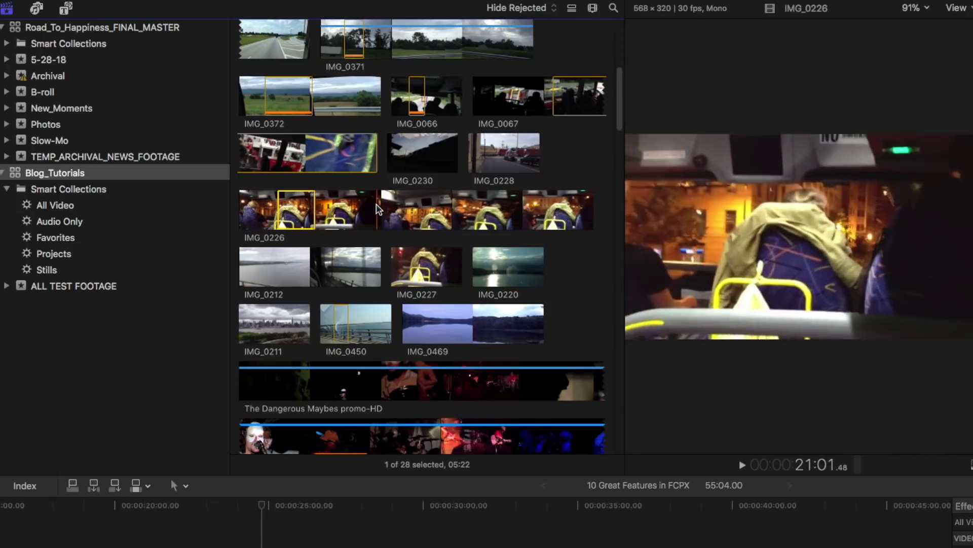
{"action": "key", "text": "super+shift+i"}
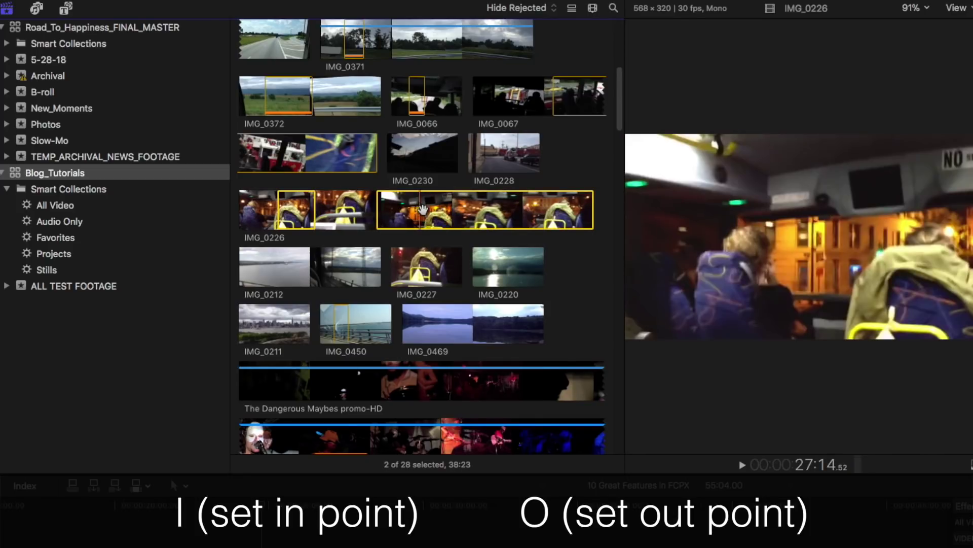
{"action": "key", "text": "o"}
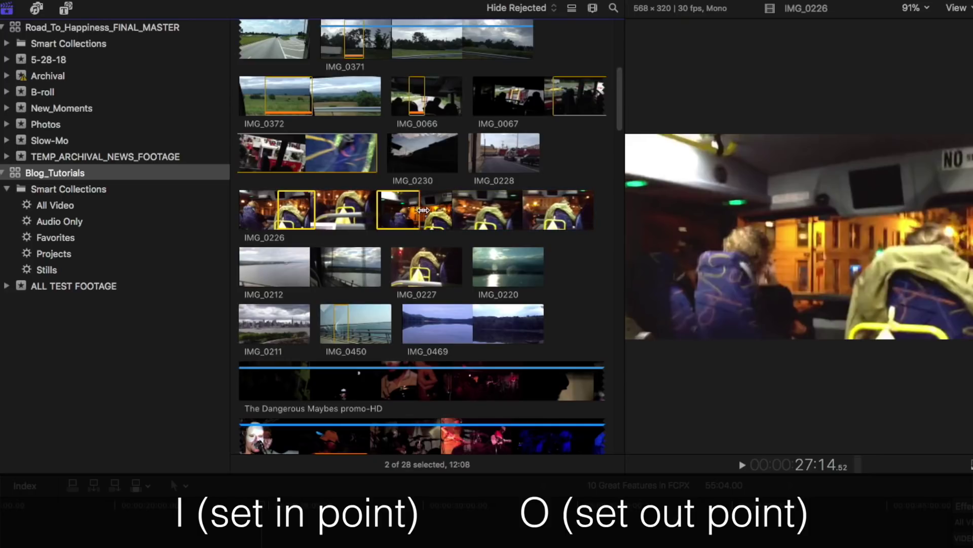
{"action": "key", "text": "super+k"}
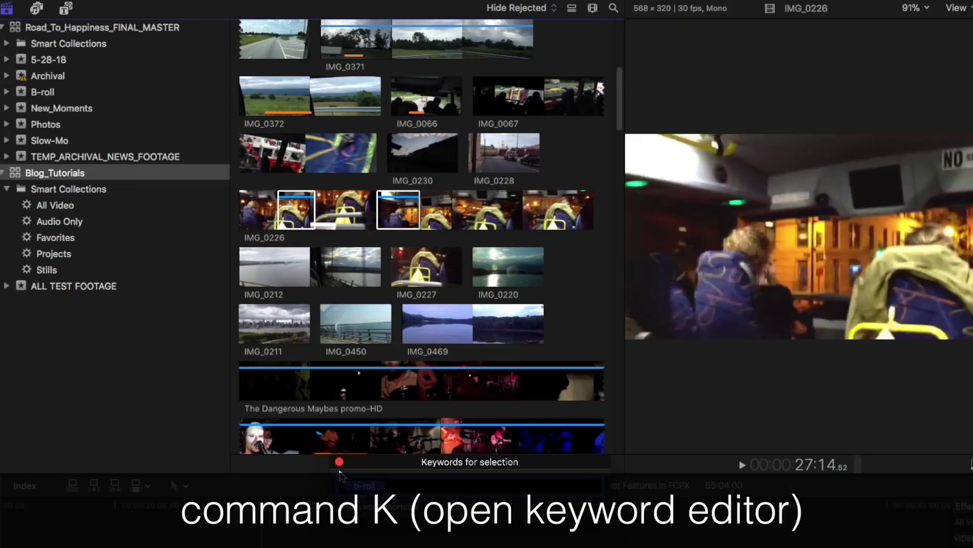
{"action": "left_click", "coordinate": [339, 462]}
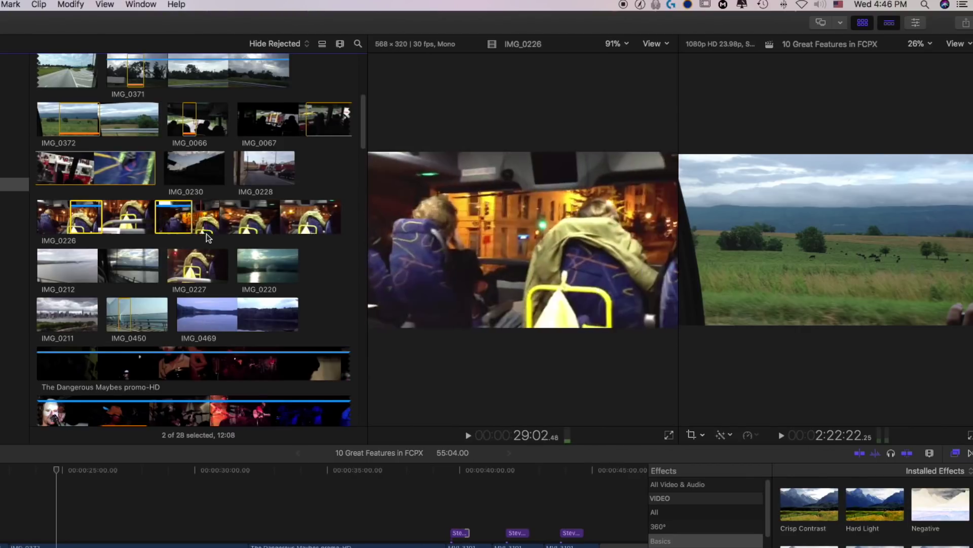
- Turn skimming off with S and scrub back to the green field shot
{"action": "scroll", "coordinate": [238, 289], "scroll_direction": "up", "scroll_amount": 5}
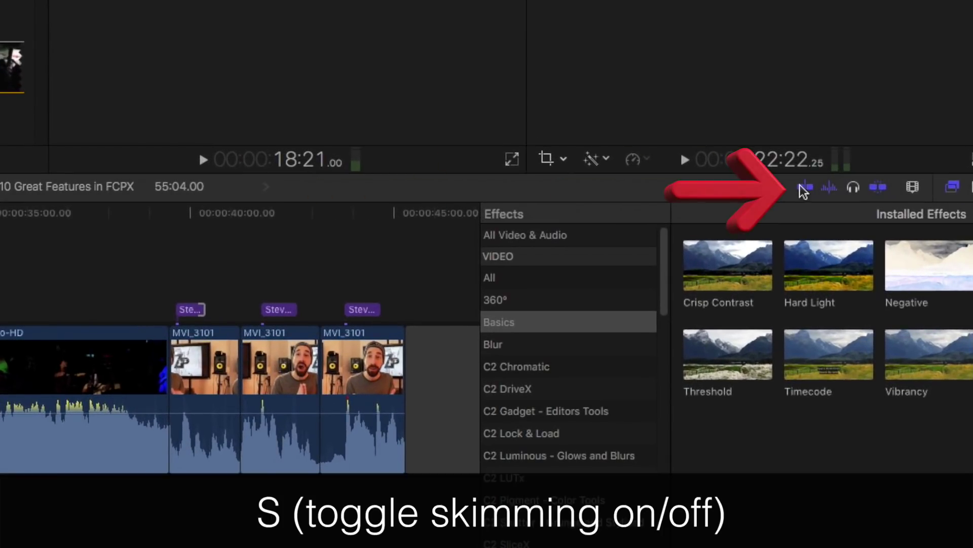
{"action": "key", "text": "s"}
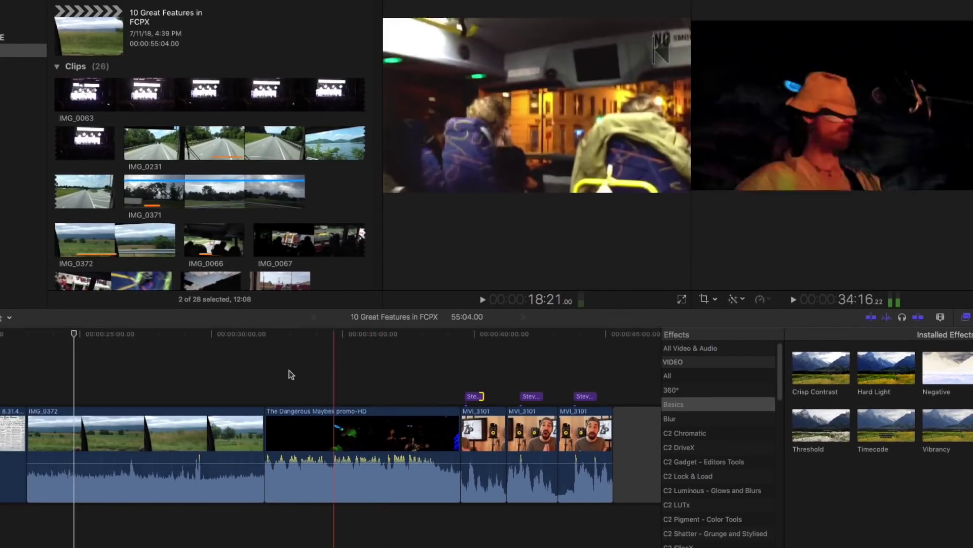
{"action": "mouse_move", "coordinate": [87, 334]}
{"action": "left_mouse_down"}
{"action": "mouse_move", "coordinate": [65, 331]}
{"action": "mouse_move", "coordinate": [126, 333]}
{"action": "mouse_move", "coordinate": [79, 340]}
{"action": "left_mouse_up"}
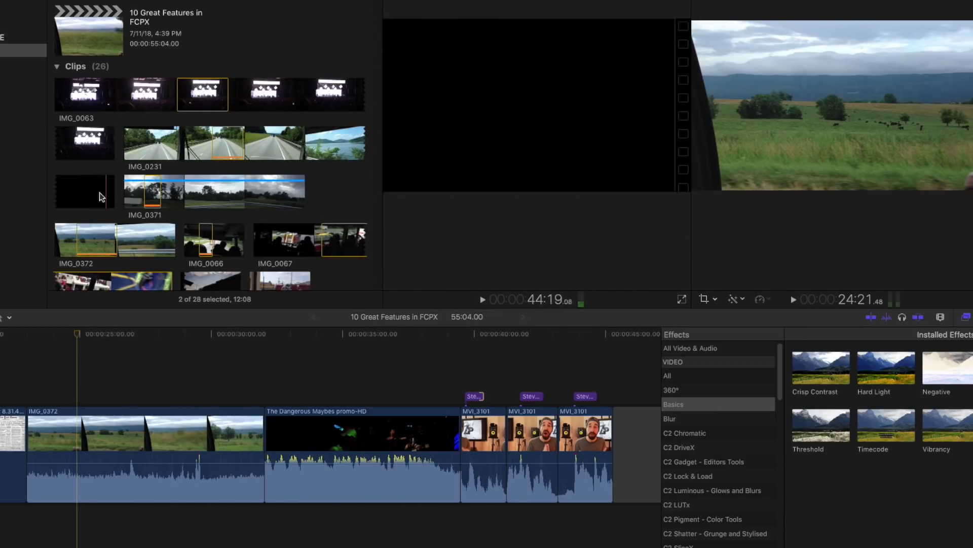
- Bring up the View menu's skimming options
{"action": "scroll", "coordinate": [226, 198], "scroll_direction": "down", "scroll_amount": 6}
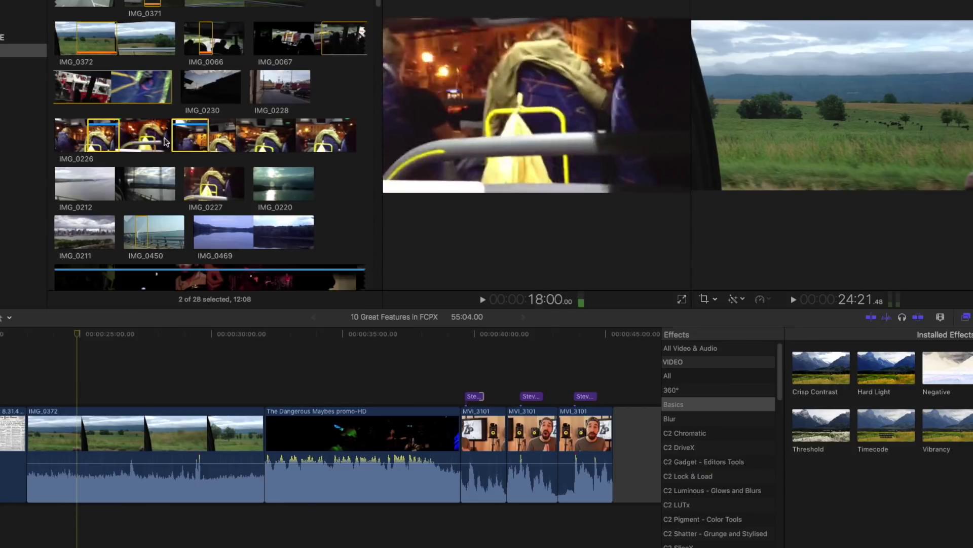
{"action": "scroll", "coordinate": [214, 150], "scroll_direction": "down", "scroll_amount": 2}
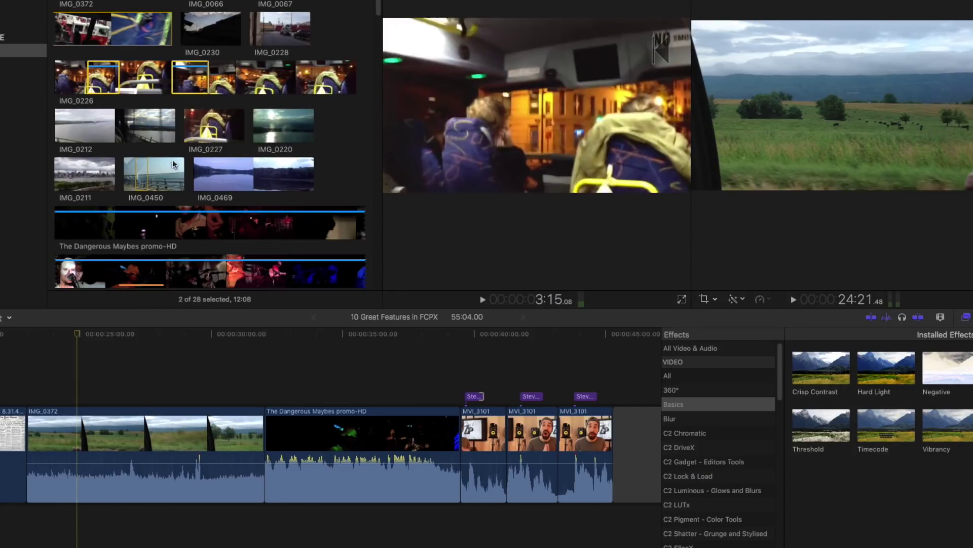
{"action": "scroll", "coordinate": [173, 159], "scroll_direction": "down", "scroll_amount": 3}
{"action": "left_click", "coordinate": [172, 159]}
{"action": "left_click", "coordinate": [123, 0]}
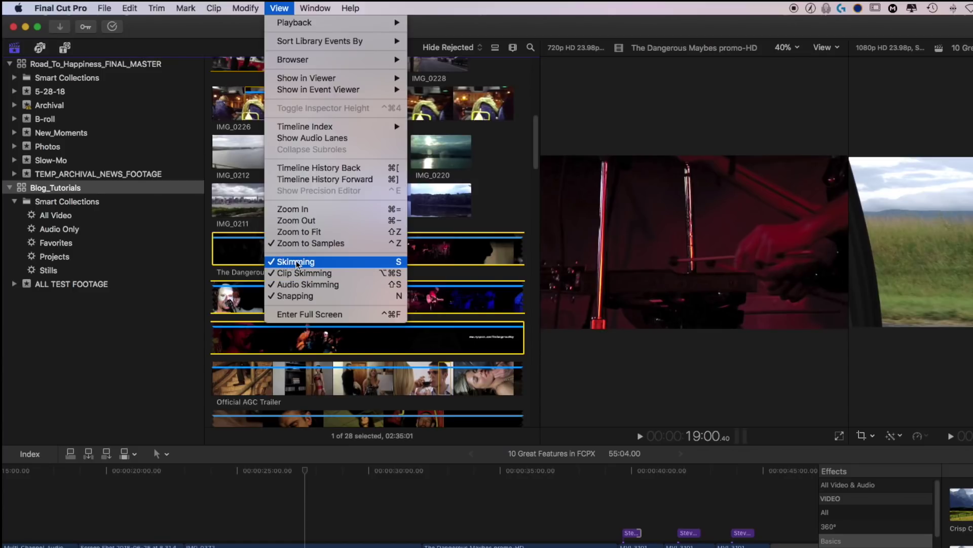
- Turn audio skimming on and skim a browser clip to hear its audio
{"action": "left_click", "coordinate": [299, 285]}
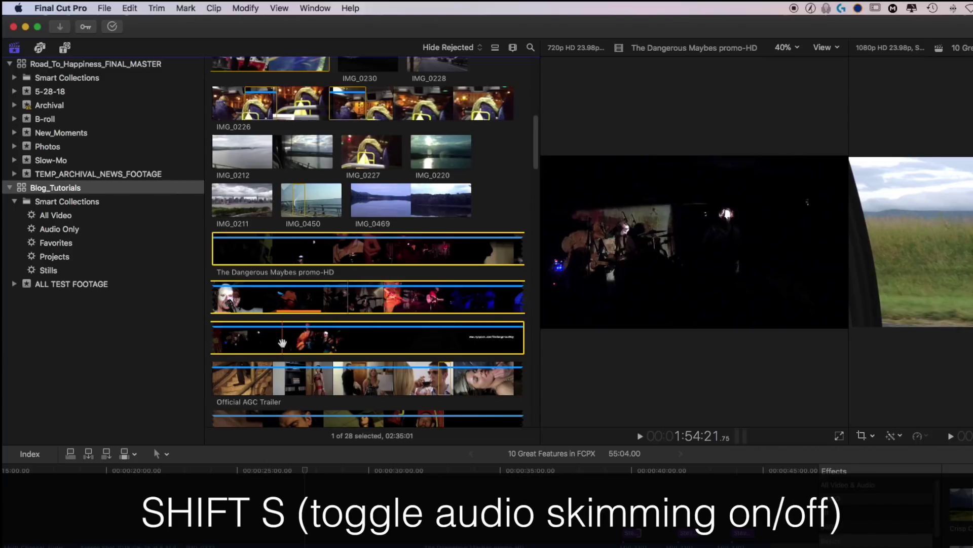
{"action": "left_click", "coordinate": [284, 9]}
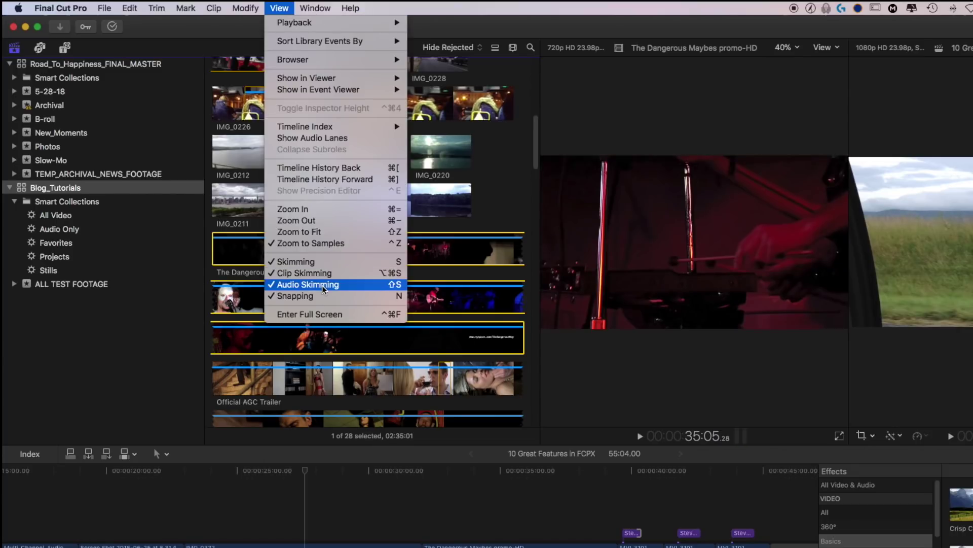
{"action": "left_click", "coordinate": [323, 286]}
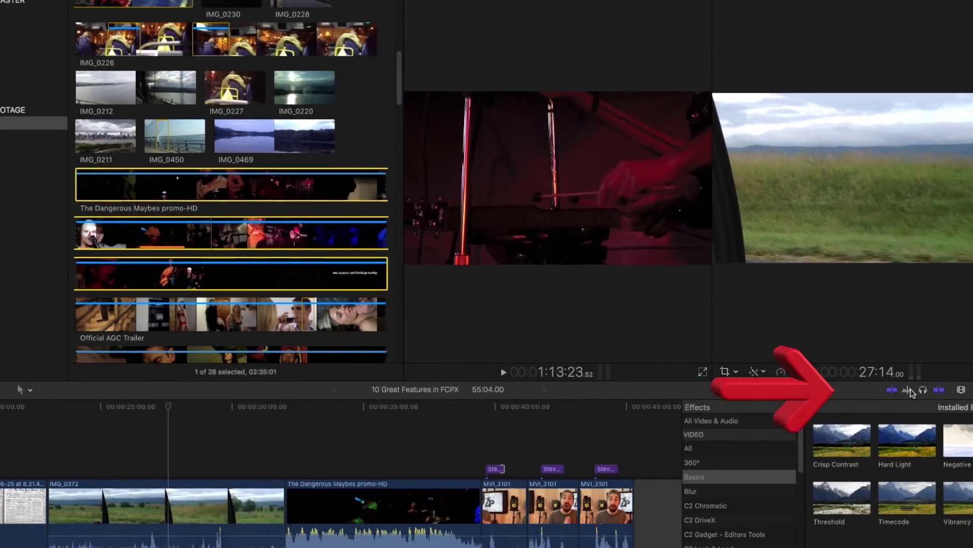
{"action": "left_click", "coordinate": [908, 389]}
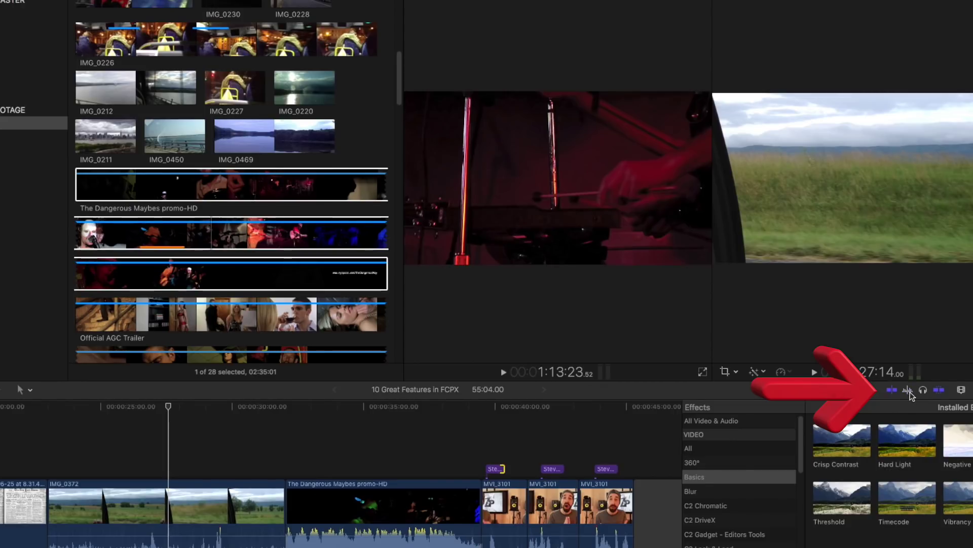
{"action": "left_click", "coordinate": [214, 239]}
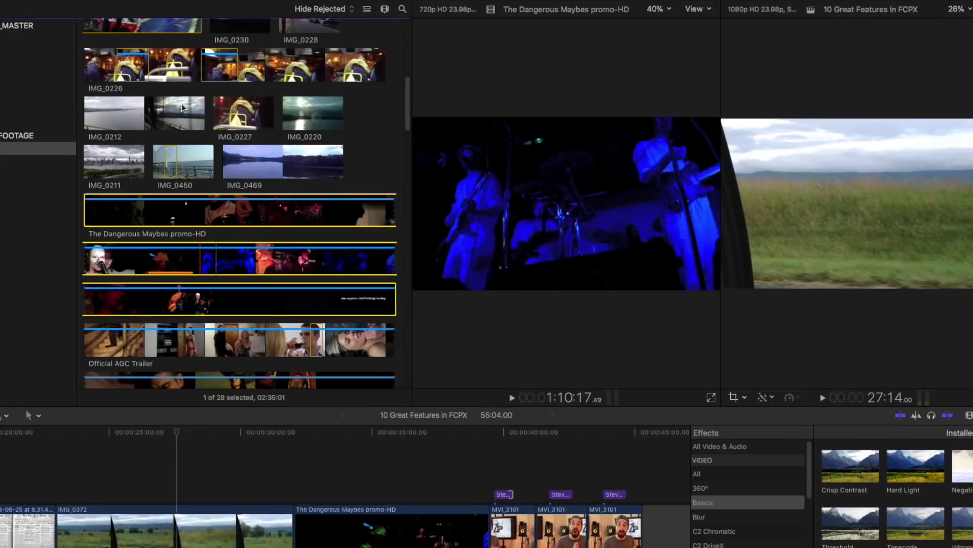
- Turn clip skimming off for The Dangerous Maybes promo-HD timeline clip
{"action": "left_click", "coordinate": [132, 0]}
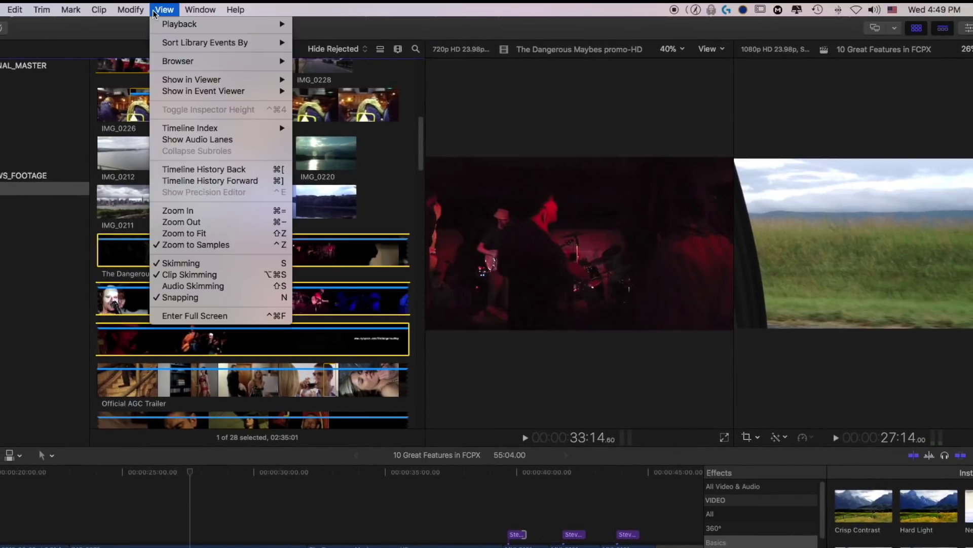
{"action": "left_click", "coordinate": [202, 275]}
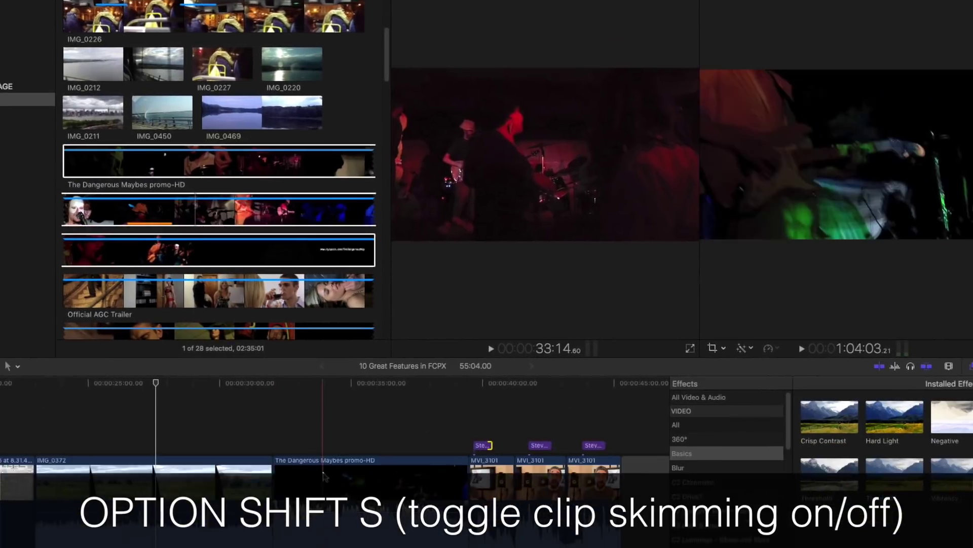
{"action": "left_click", "coordinate": [325, 476]}
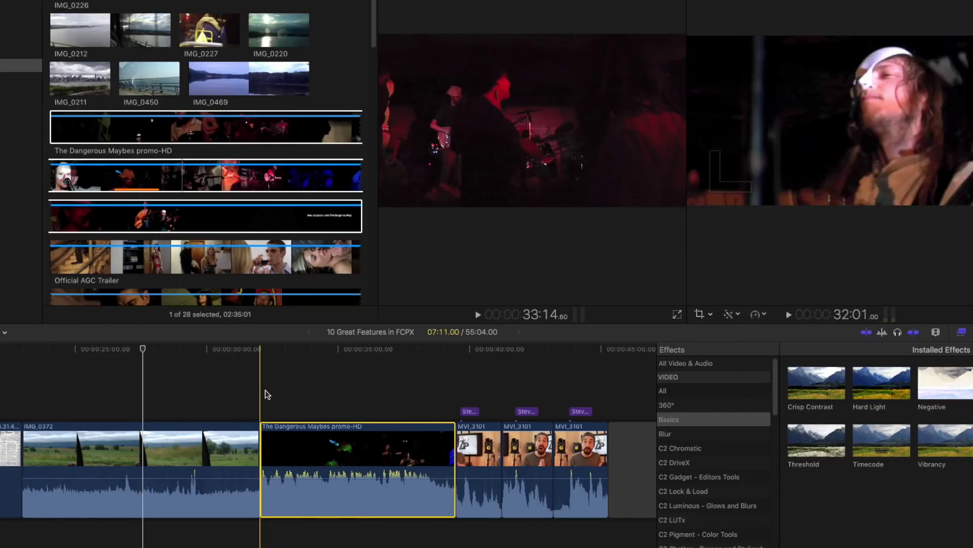
{"action": "left_click", "coordinate": [117, 0]}
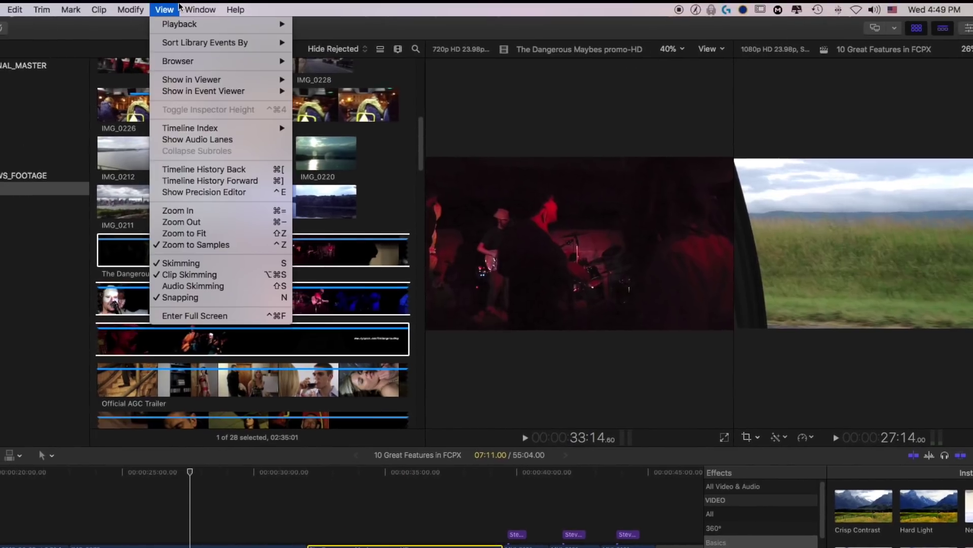
{"action": "left_click", "coordinate": [171, 155]}
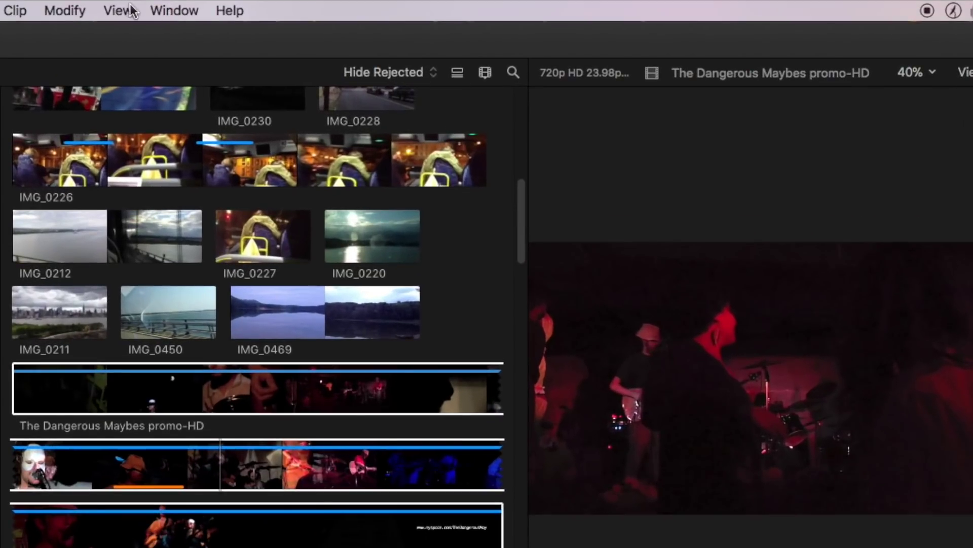
- Turn on View > Browser > Skimmer Info and skim clips to see name, keyword, timecode
{"action": "left_click", "coordinate": [129, 10]}
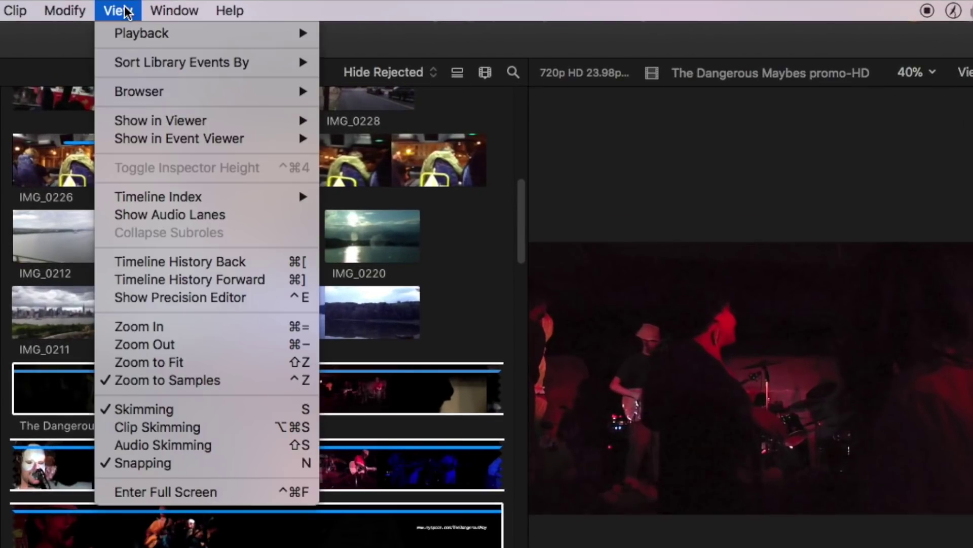
{"action": "mouse_move", "coordinate": [142, 91]}
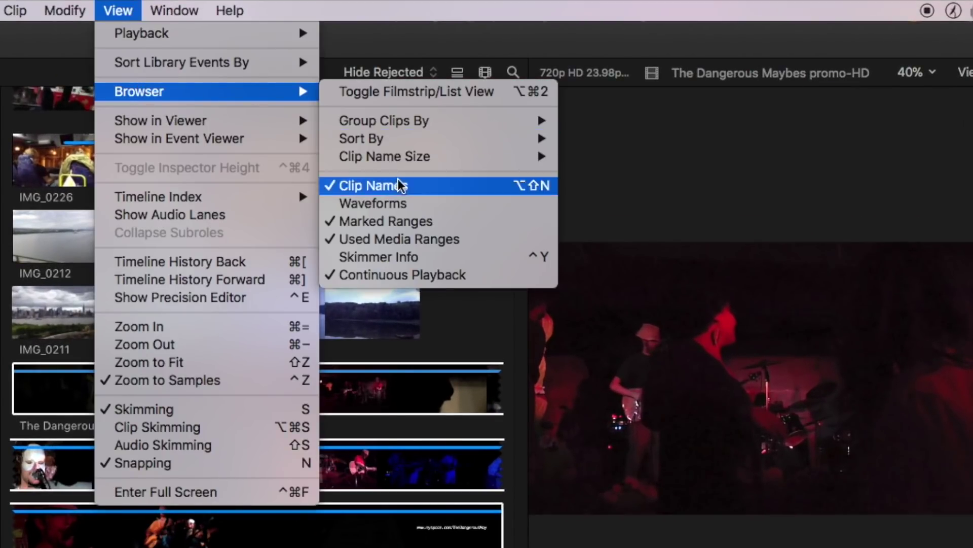
{"action": "left_click", "coordinate": [379, 259]}
{"action": "scroll", "coordinate": [324, 279], "scroll_direction": "up", "scroll_amount": 5}
{"action": "scroll", "coordinate": [322, 284], "scroll_direction": "up", "scroll_amount": 3}
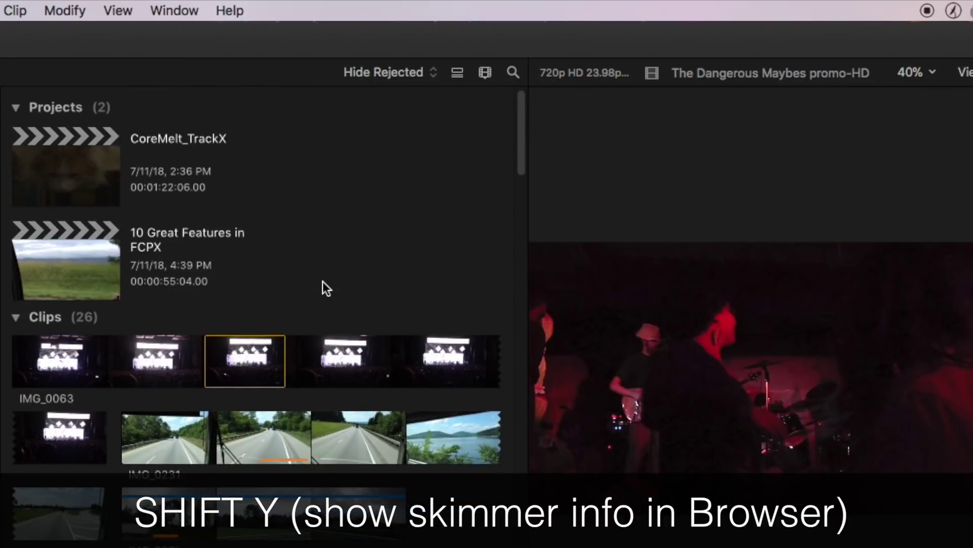
{"action": "scroll", "coordinate": [322, 287], "scroll_direction": "down", "scroll_amount": 3}
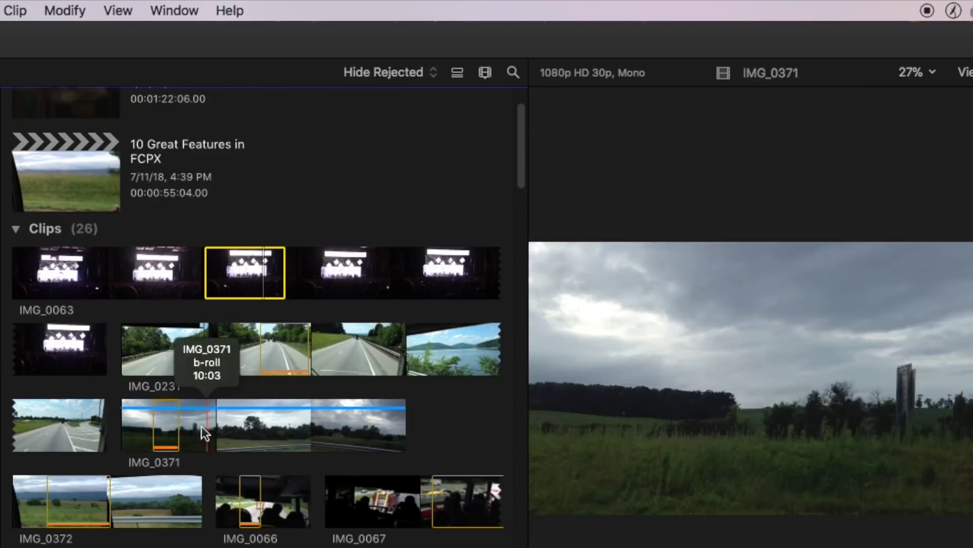
{"action": "scroll", "coordinate": [201, 426], "scroll_direction": "up", "scroll_amount": 3}
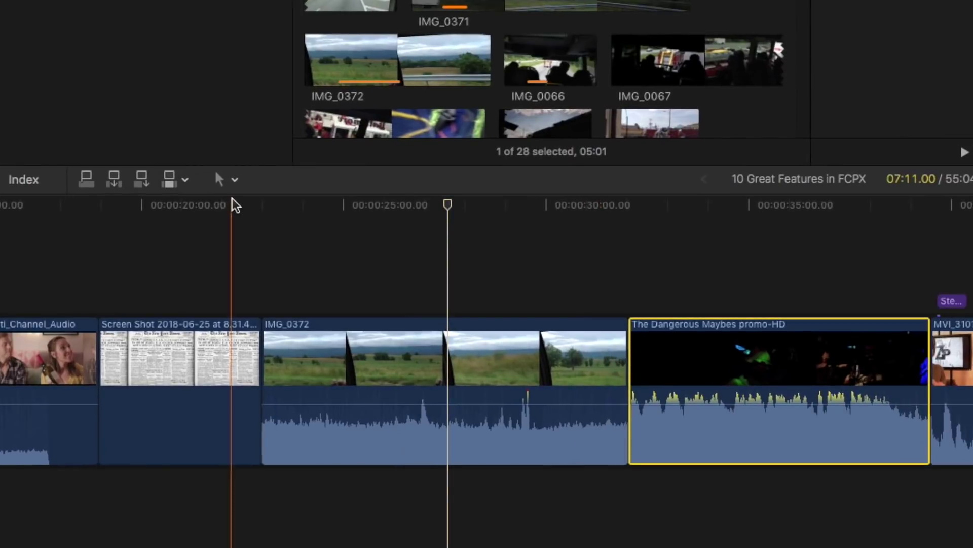
- With the Range Selection tool, dip a middle range of IMG_0372 to about -14 dB
{"action": "left_click", "coordinate": [133, 354]}
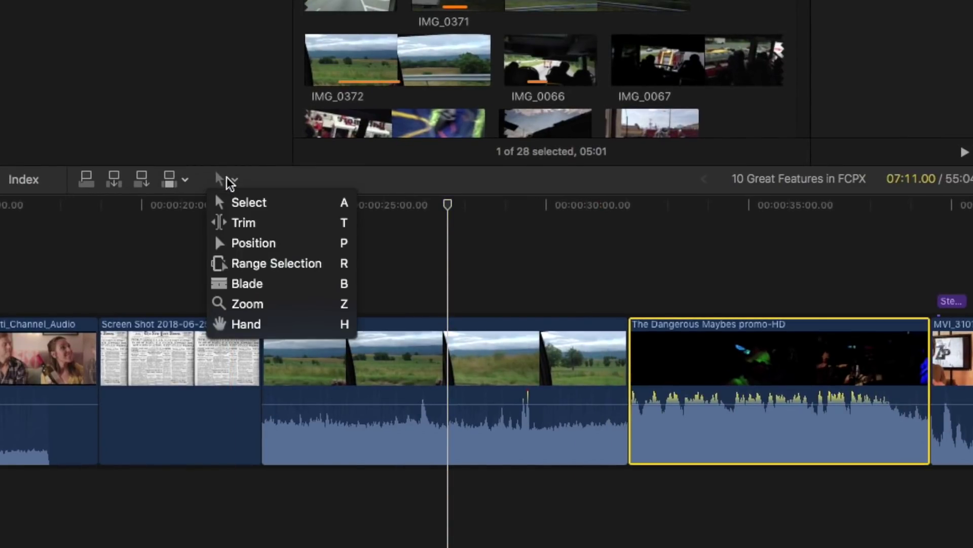
{"action": "left_click", "coordinate": [297, 262]}
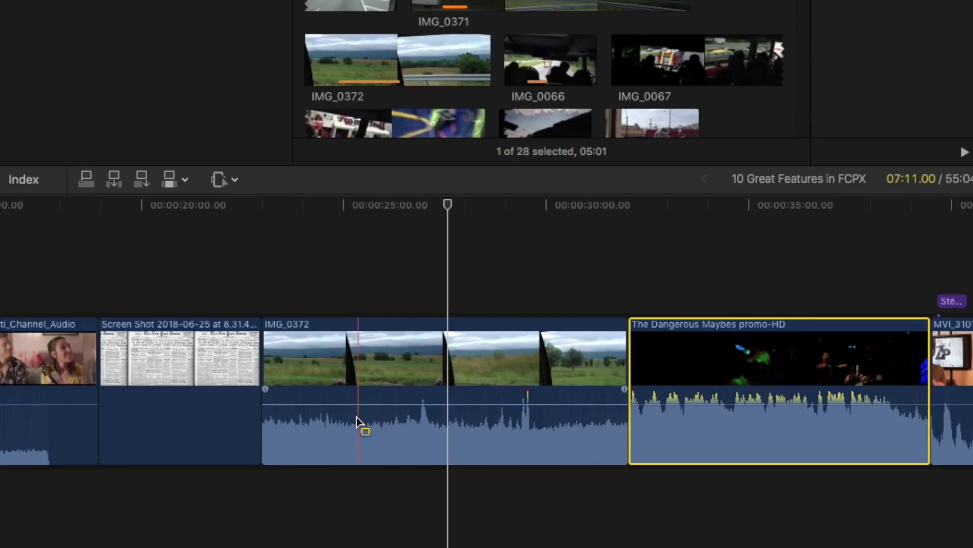
{"action": "left_click_drag", "start_coordinate": [351, 419], "coordinate": [502, 432]}
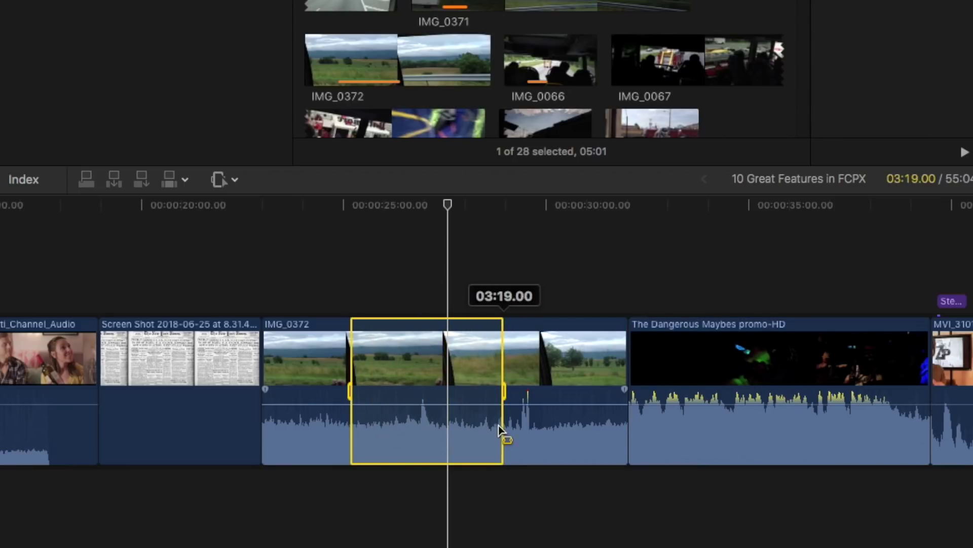
{"action": "left_click_drag", "start_coordinate": [432, 404], "coordinate": [433, 426]}
{"action": "key", "text": "super+equal"}
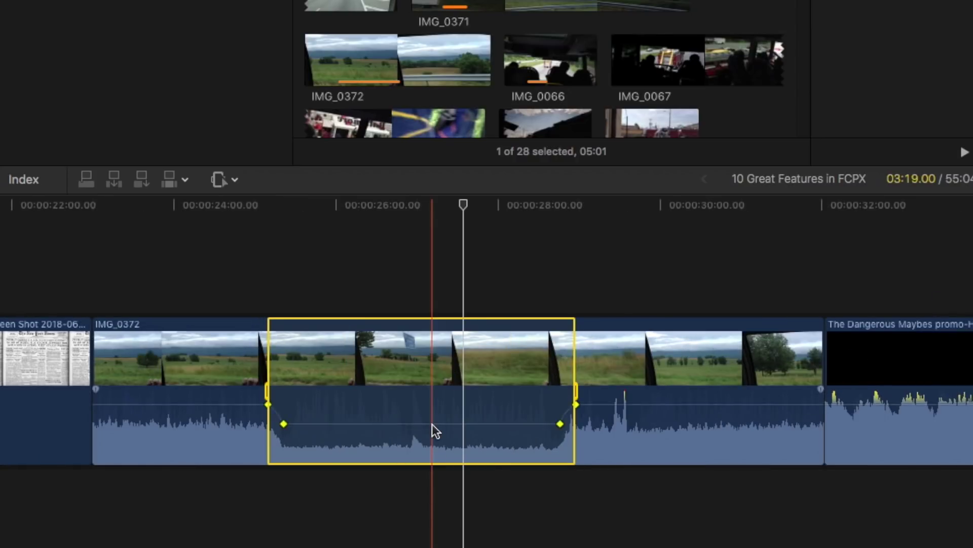
{"action": "key", "text": "super+equal"}
{"action": "scroll", "coordinate": [354, 416], "scroll_direction": "left", "scroll_amount": 3}
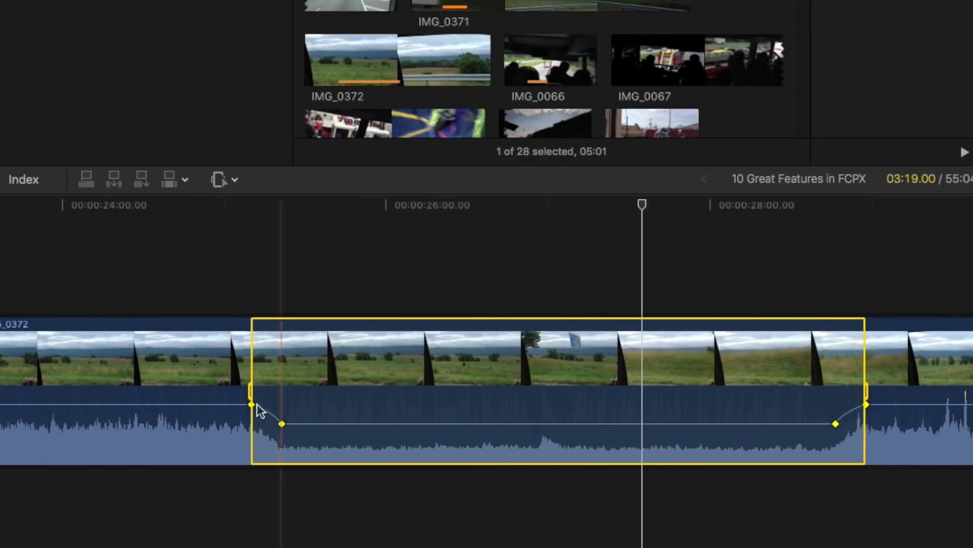
{"action": "left_click", "coordinate": [394, 537]}
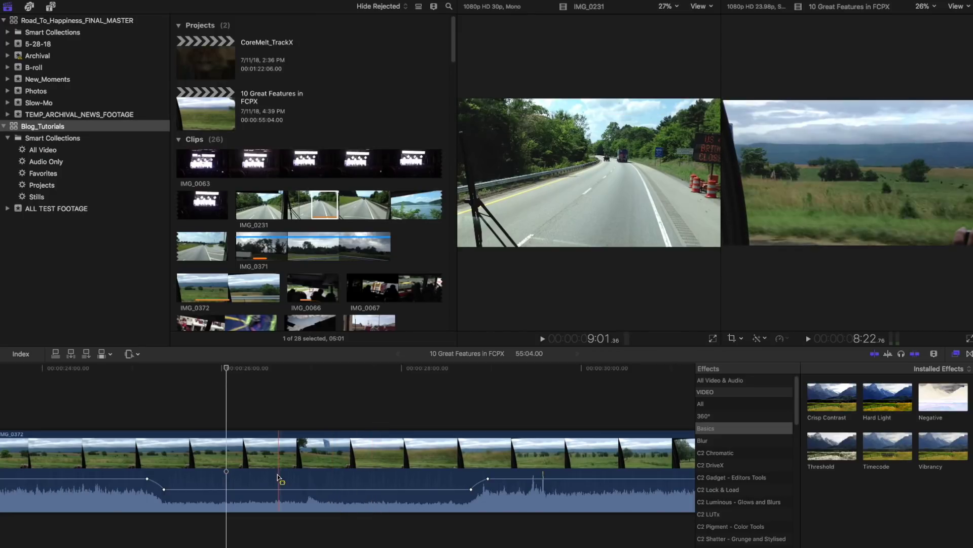
{"action": "key", "text": "super+minus"}
{"action": "key", "text": "super+minus"}
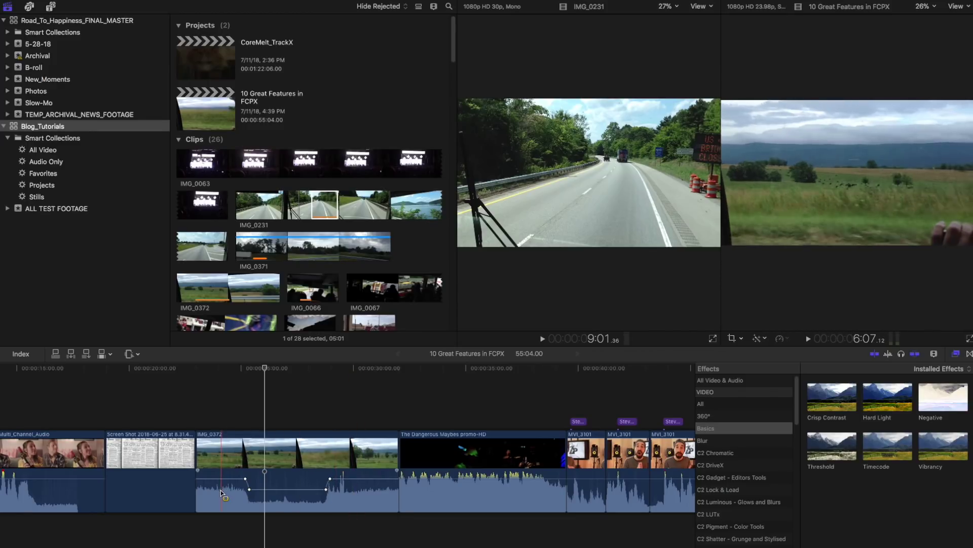
{"action": "left_click", "coordinate": [249, 489]}
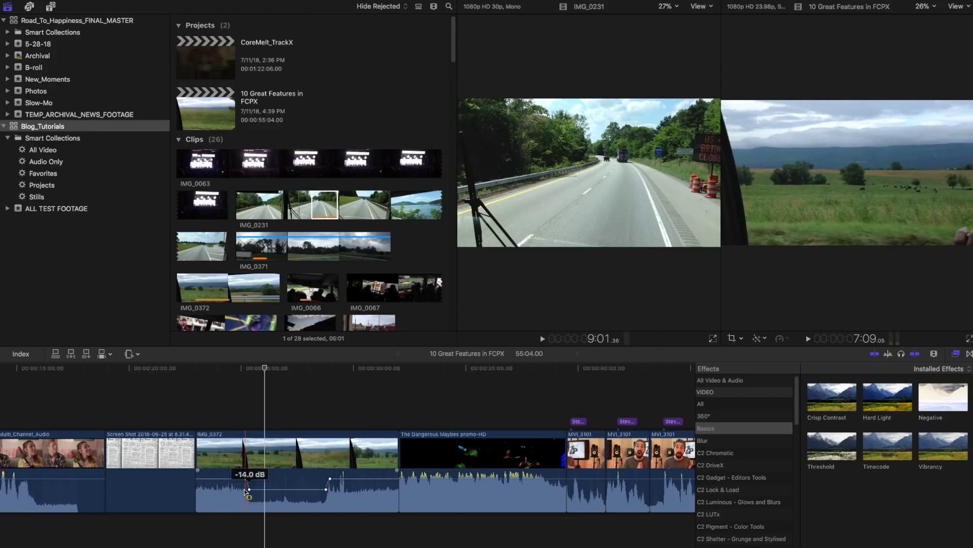
{"action": "scroll", "coordinate": [275, 501], "scroll_direction": "left", "scroll_amount": 5}
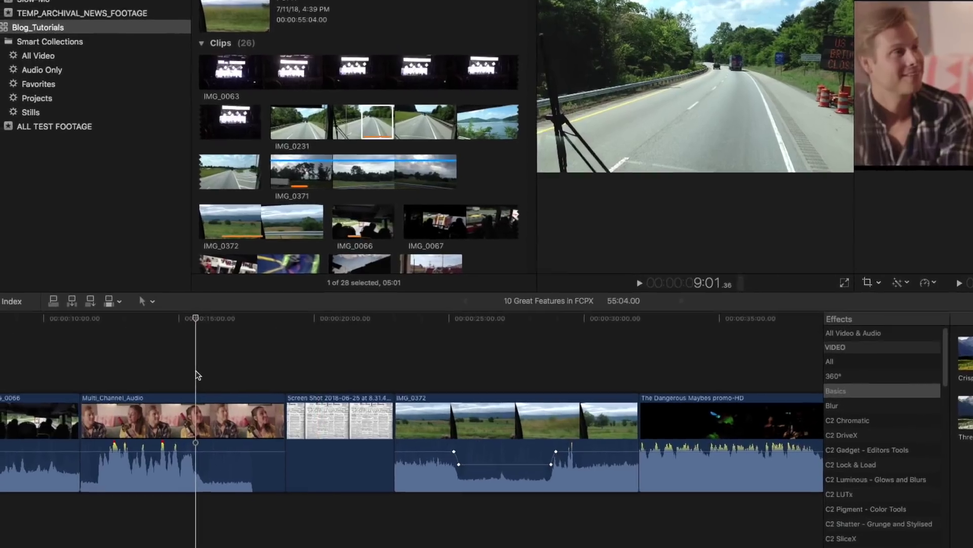
{"action": "left_click", "coordinate": [170, 447]}
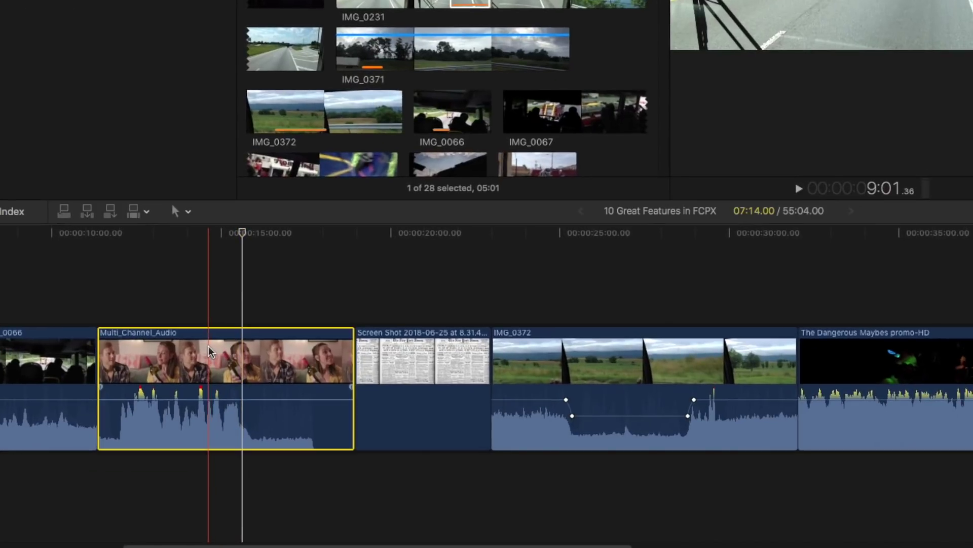
{"action": "right_click", "coordinate": [151, 444]}
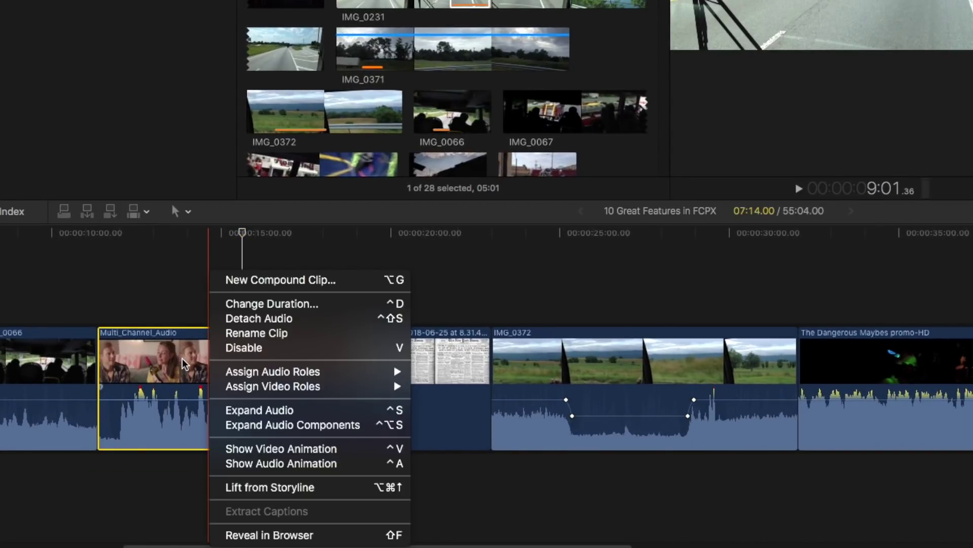
{"action": "left_click", "coordinate": [303, 427]}
{"action": "scroll", "coordinate": [235, 445], "scroll_direction": "down", "scroll_amount": 5}
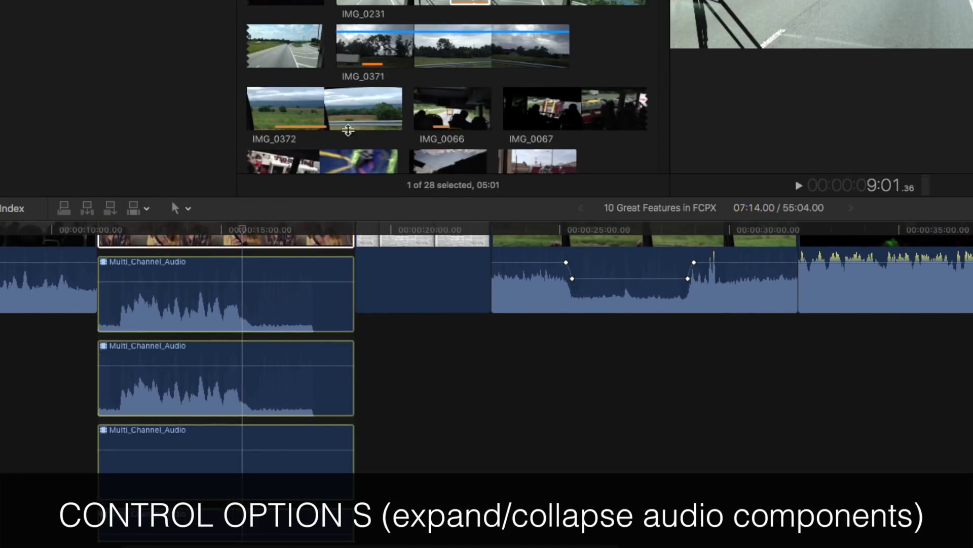
{"action": "scroll", "coordinate": [184, 406], "scroll_direction": "down", "scroll_amount": 3}
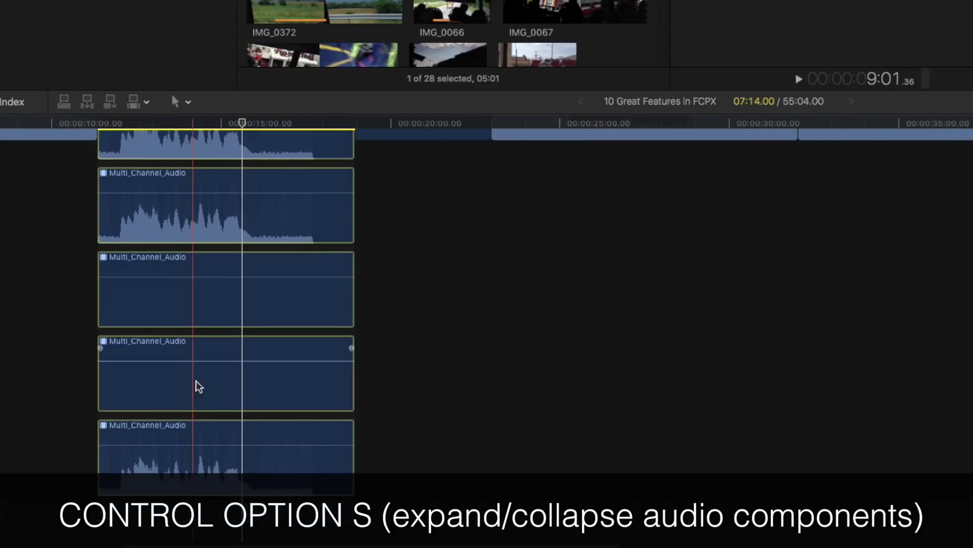
{"action": "left_click", "coordinate": [208, 326]}
{"action": "left_click", "coordinate": [210, 358]}
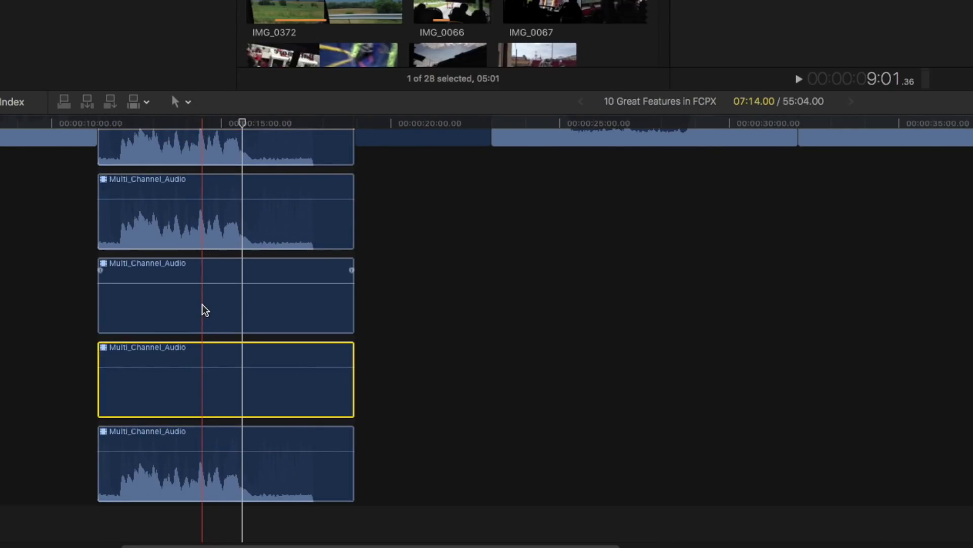
{"action": "left_click", "coordinate": [203, 318]}
{"action": "key", "text": "Delete"}
{"action": "left_click", "coordinate": [206, 330]}
{"action": "key", "text": "Delete"}
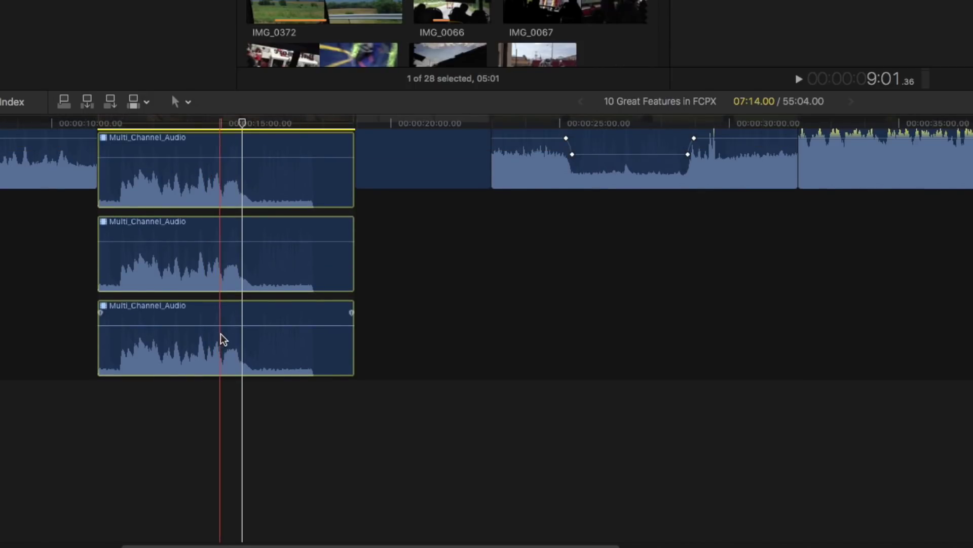
{"action": "key", "text": "r"}
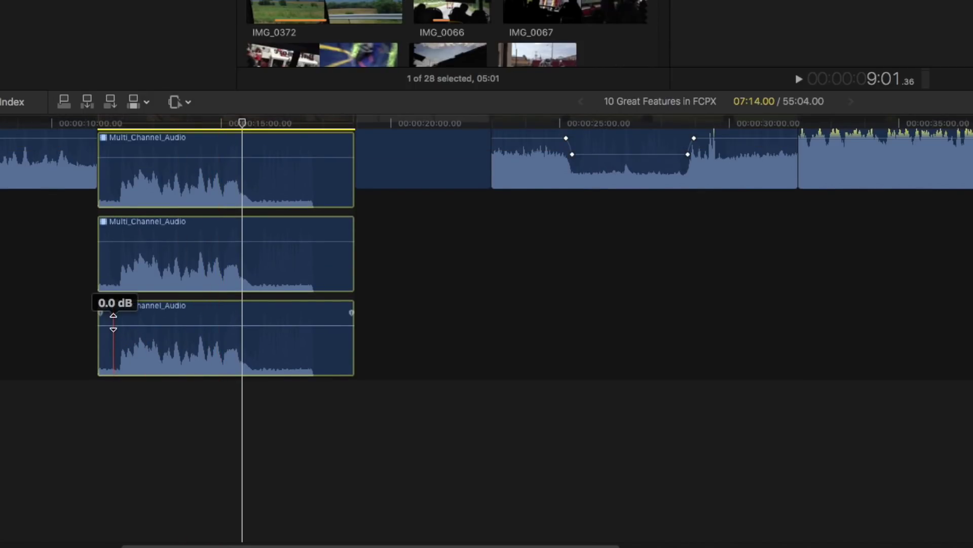
{"action": "key", "text": "ctrl+minus"}
{"action": "key", "text": "ctrl+minus"}
{"action": "key", "text": "ctrl+minus"}
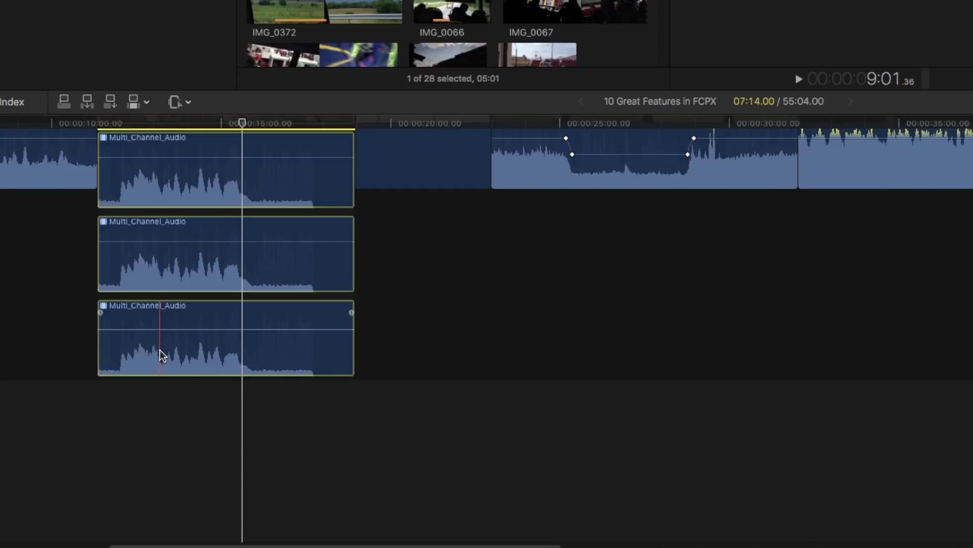
{"action": "left_click_drag", "start_coordinate": [123, 322], "coordinate": [178, 362]}
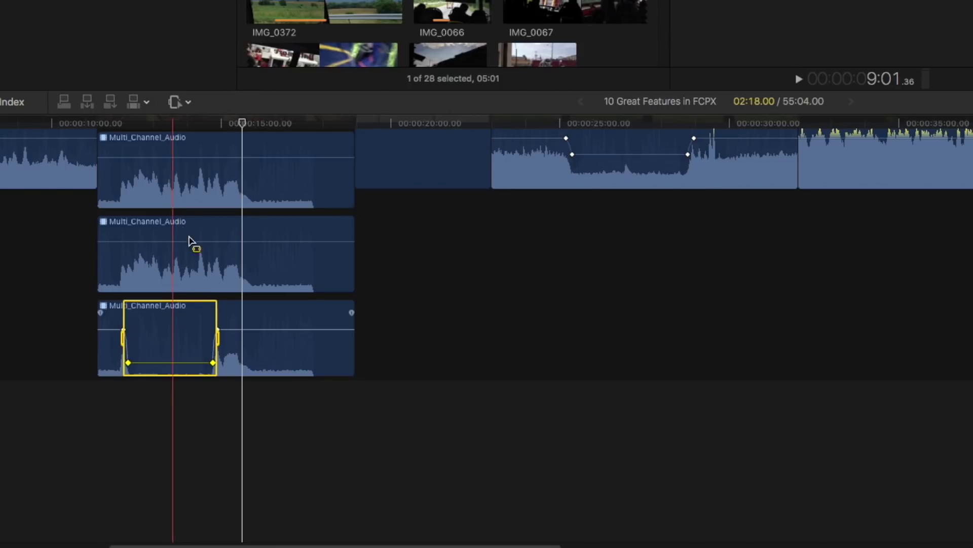
{"action": "scroll", "coordinate": [232, 317], "scroll_direction": "up", "scroll_amount": 3}
{"action": "scroll", "coordinate": [233, 317], "scroll_direction": "up", "scroll_amount": 2}
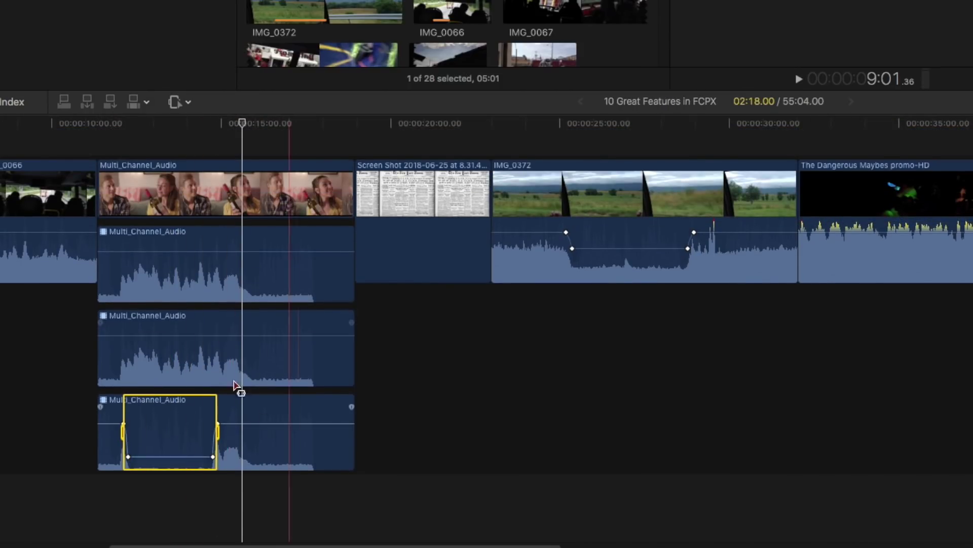
{"action": "key", "text": "a"}
{"action": "left_click", "coordinate": [213, 230]}
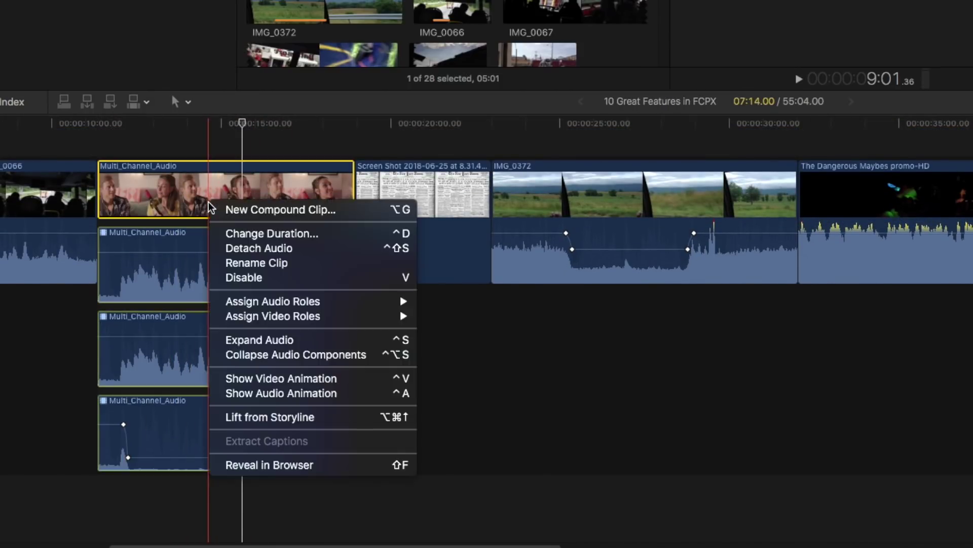
{"action": "right_click", "coordinate": [210, 203]}
{"action": "left_click", "coordinate": [291, 355]}
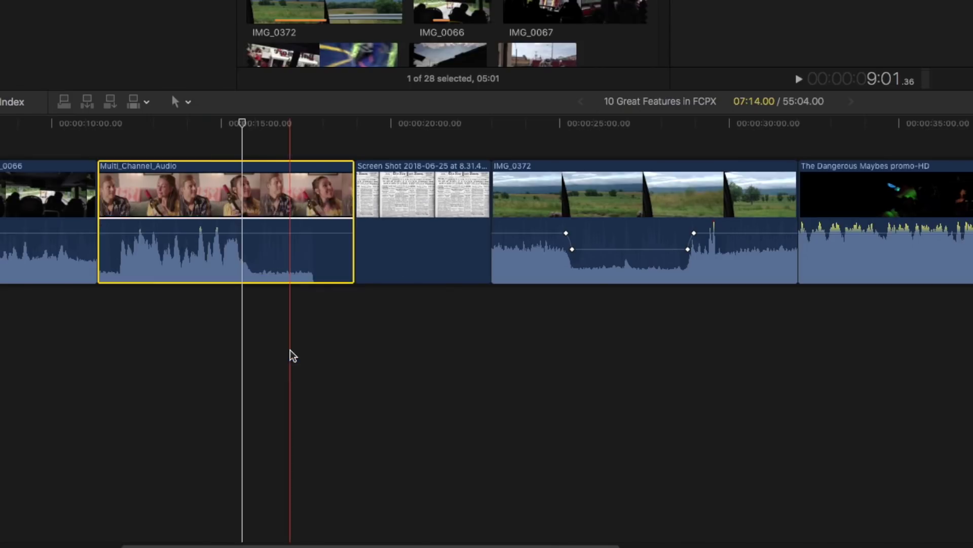
{"action": "scroll", "coordinate": [239, 228], "scroll_direction": "left", "scroll_amount": 3}
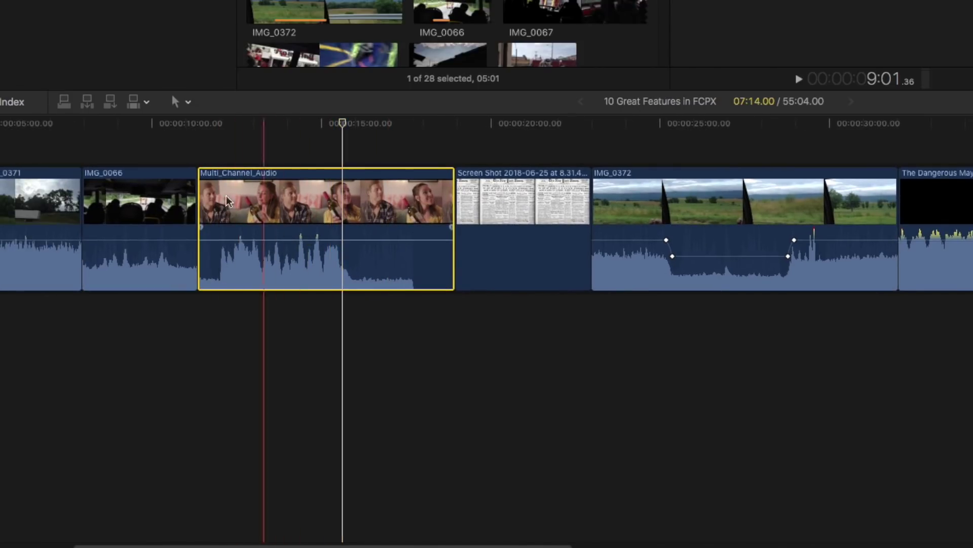
{"action": "scroll", "coordinate": [319, 233], "scroll_direction": "up", "scroll_amount": 2}
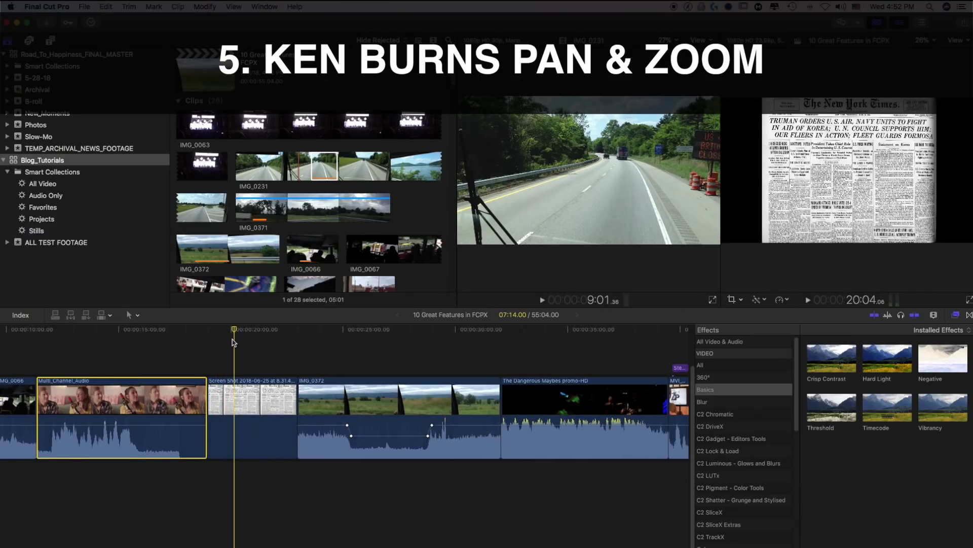
- Select the newspaper screenshot, hide the Event Viewer and enlarge the single viewer
{"action": "left_click", "coordinate": [249, 415]}
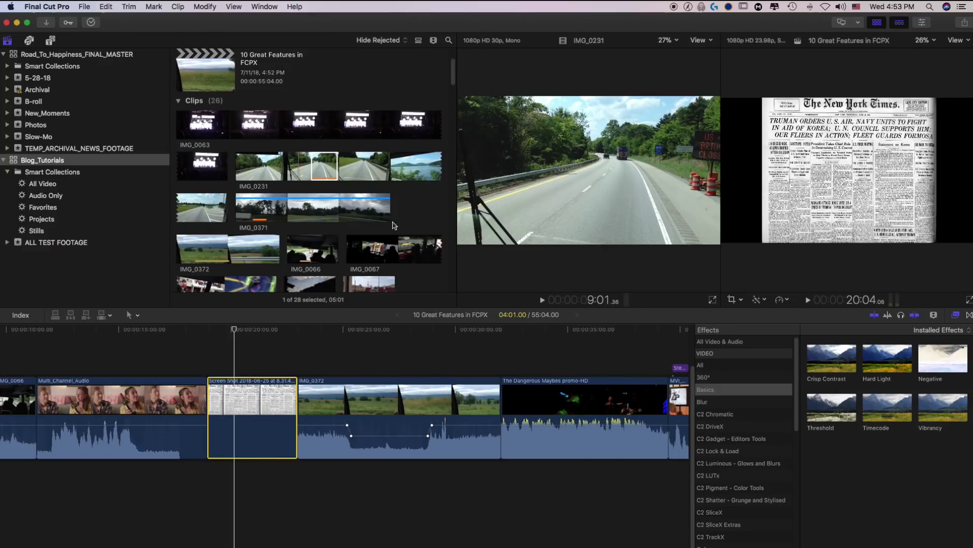
{"action": "left_click", "coordinate": [264, 6]}
{"action": "mouse_move", "coordinate": [329, 60]}
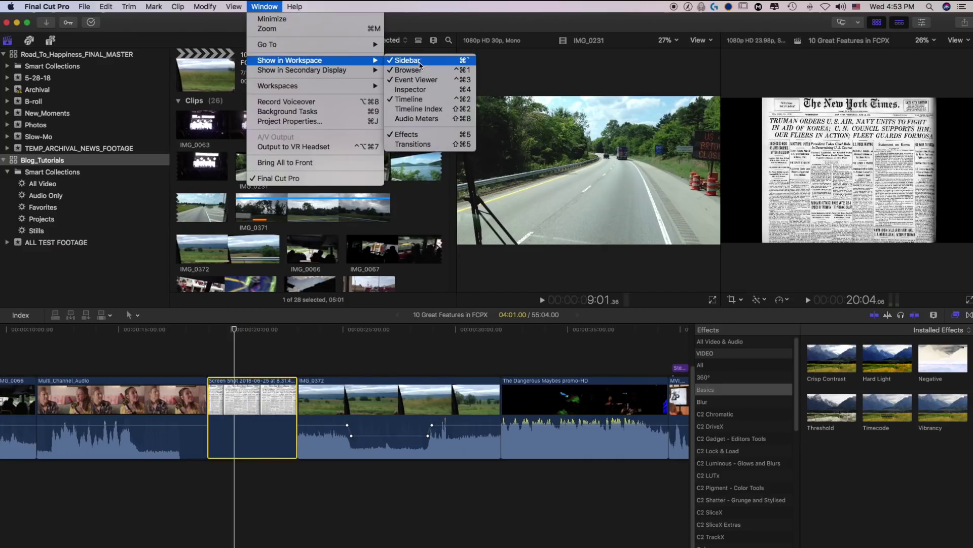
{"action": "left_click", "coordinate": [442, 80]}
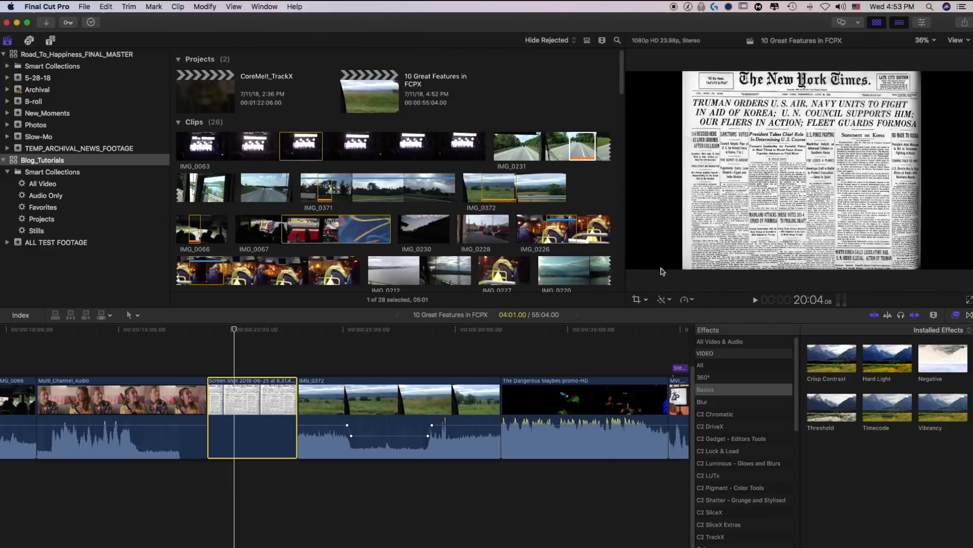
{"action": "left_click_drag", "start_coordinate": [609, 233], "coordinate": [477, 233]}
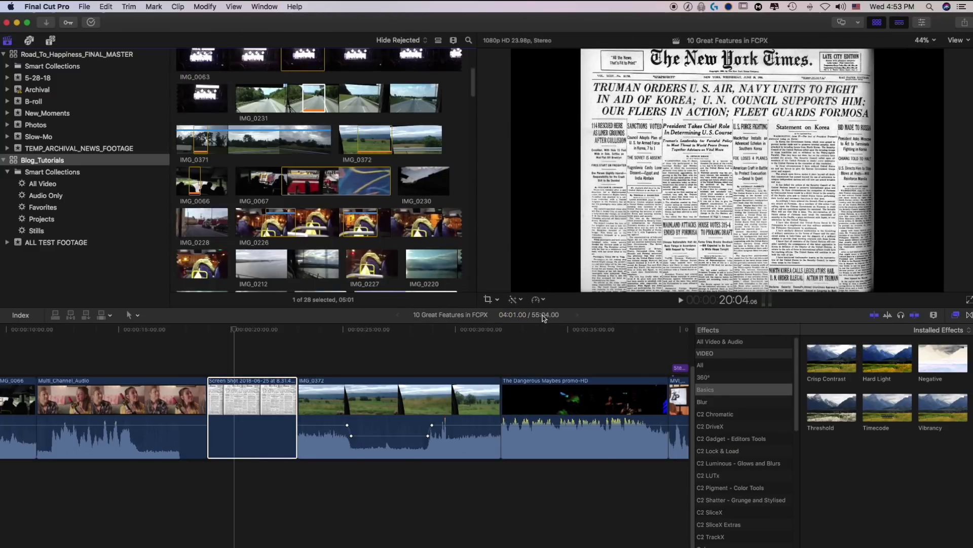
{"action": "left_click_drag", "start_coordinate": [538, 307], "coordinate": [538, 326]}
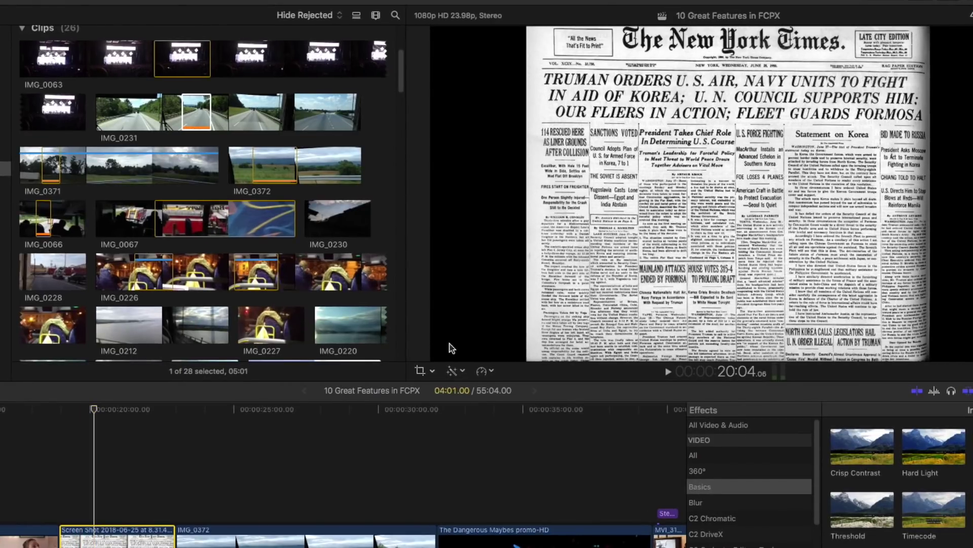
- Choose Crop from the transform pop-up, then switch to Ken Burns mode
{"action": "left_click", "coordinate": [433, 371]}
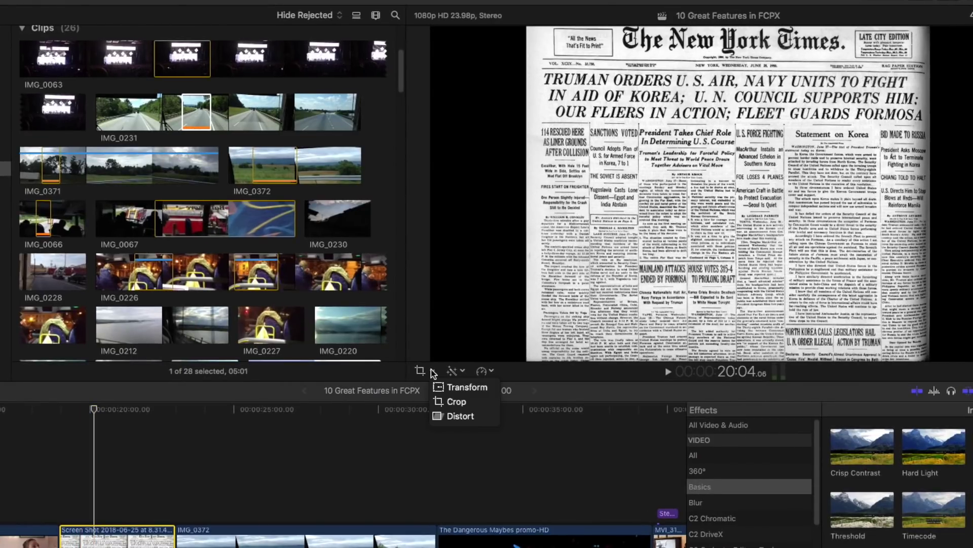
{"action": "left_click", "coordinate": [463, 402]}
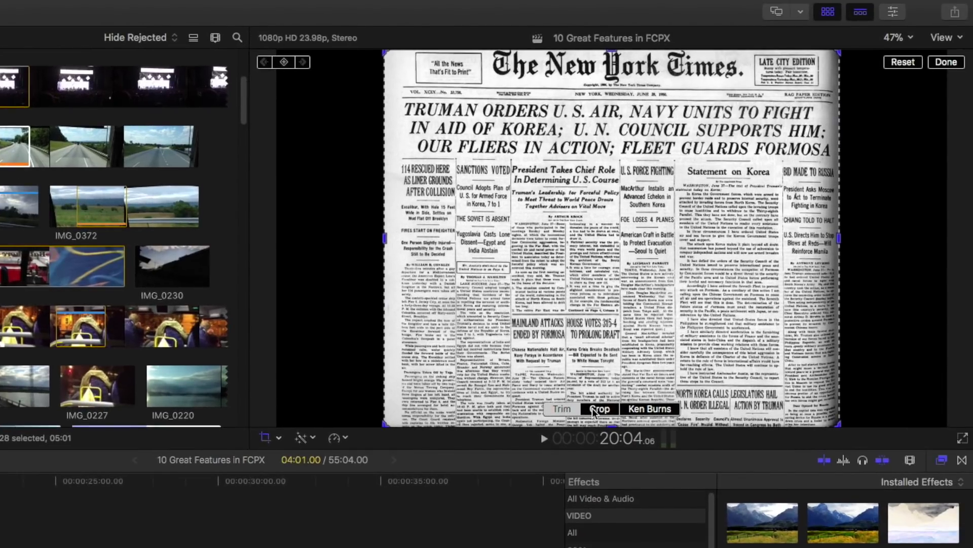
{"action": "left_click", "coordinate": [647, 409]}
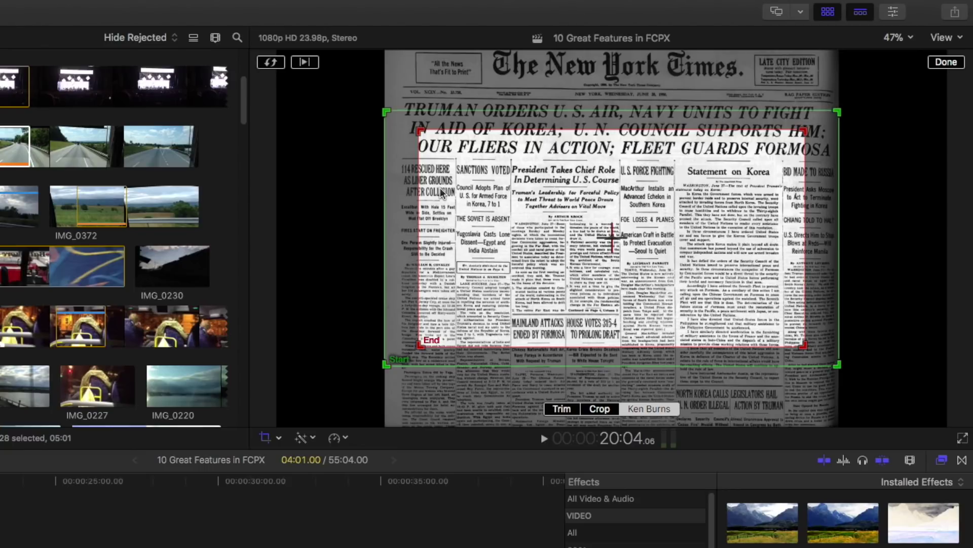
- Frame the Ken Burns start and end, ending on the President Takes Chief Role article
{"action": "left_click_drag", "start_coordinate": [541, 207], "coordinate": [583, 278]}
{"action": "left_click_drag", "start_coordinate": [423, 215], "coordinate": [423, 155]}
{"action": "left_click_drag", "start_coordinate": [388, 296], "coordinate": [558, 192]}
{"action": "left_click_drag", "start_coordinate": [615, 130], "coordinate": [556, 136]}
{"action": "left_click", "coordinate": [701, 342]}
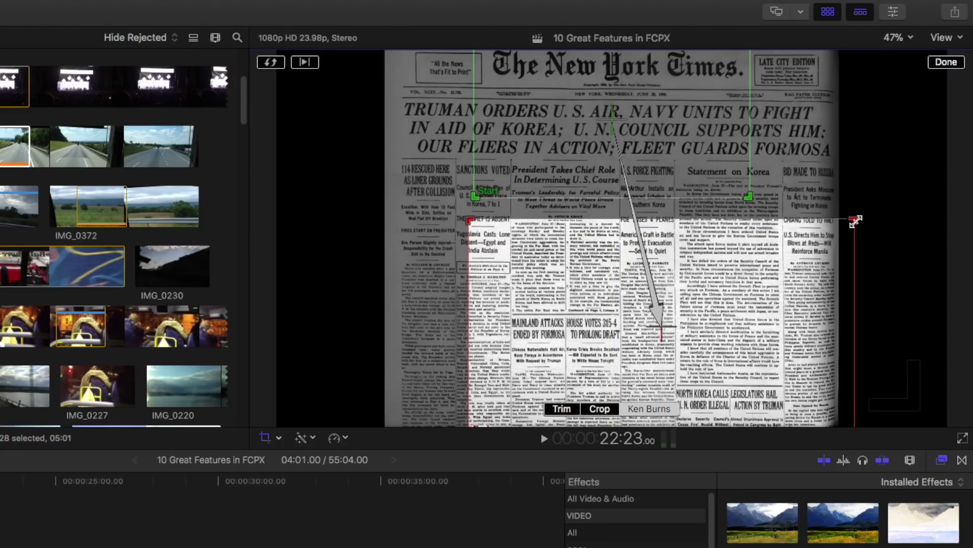
{"action": "left_click_drag", "start_coordinate": [854, 220], "coordinate": [634, 339]}
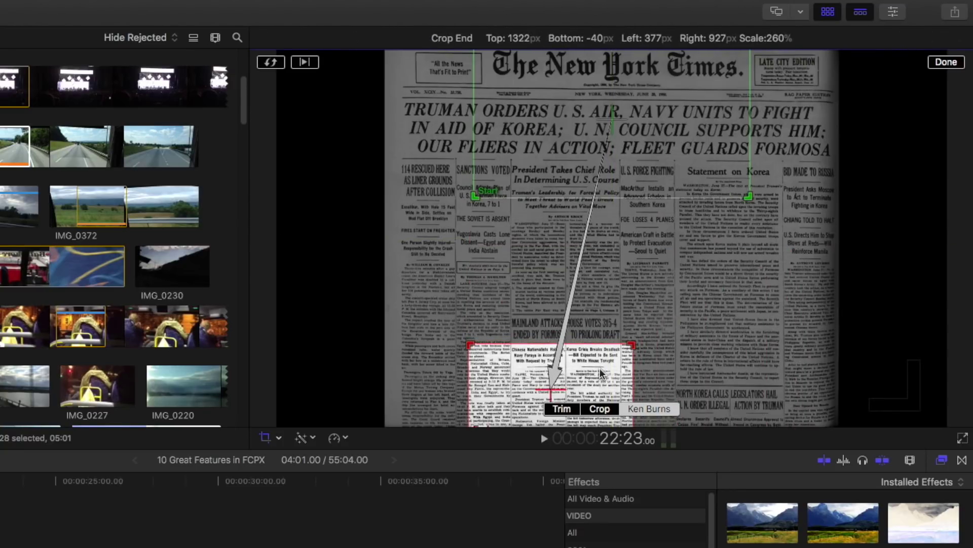
{"action": "left_click_drag", "start_coordinate": [600, 368], "coordinate": [607, 184]}
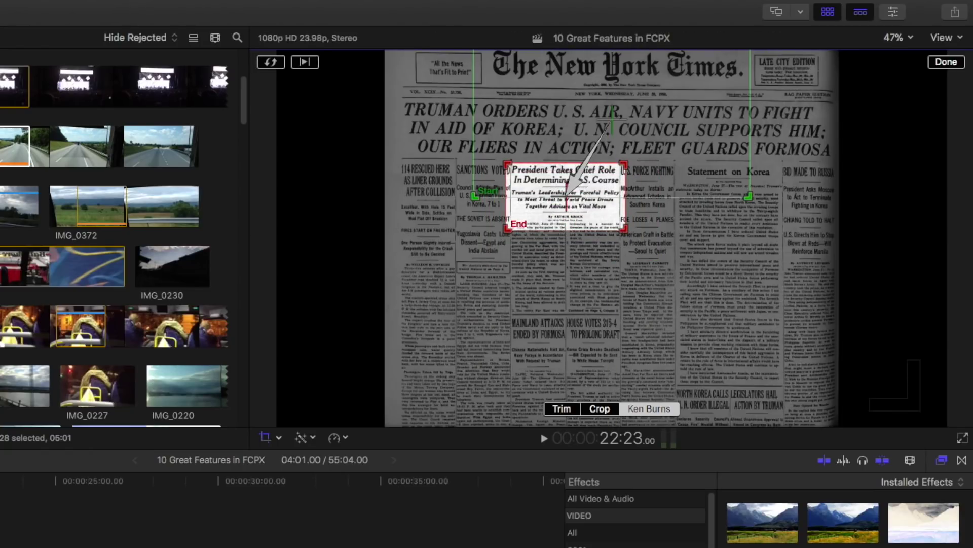
- Preview the Ken Burns pan and zoom, then stop playback
{"action": "key", "text": "space"}
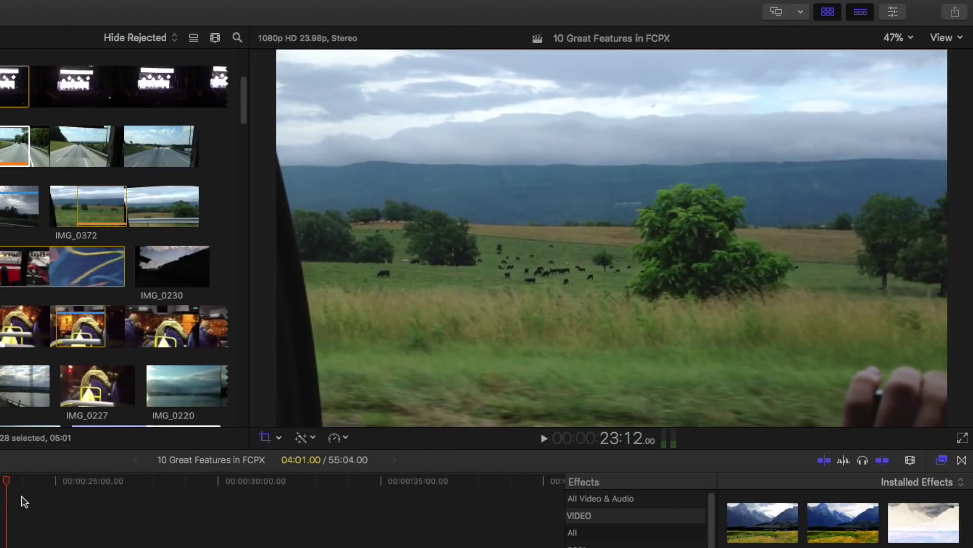
{"action": "key", "text": "space"}
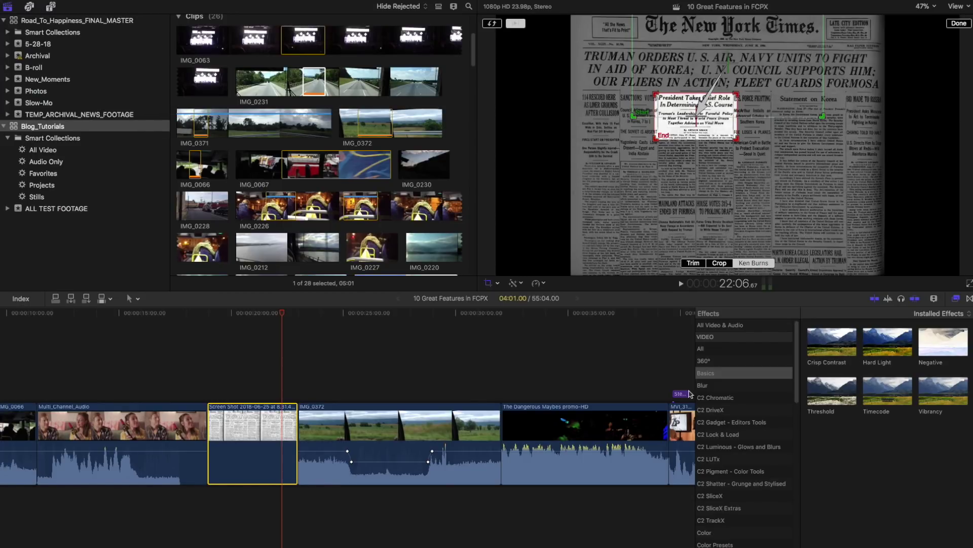
{"action": "scroll", "coordinate": [528, 411], "scroll_direction": "right", "scroll_amount": 5}
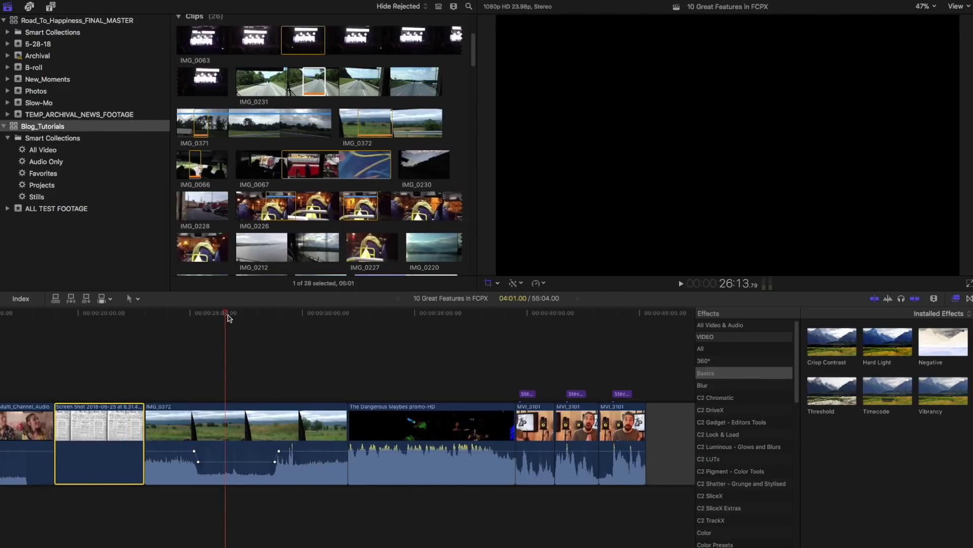
- Select IMG_0372 and preview the 50s TV and Cold Steel looks from the Effects browser
{"action": "left_click", "coordinate": [251, 421]}
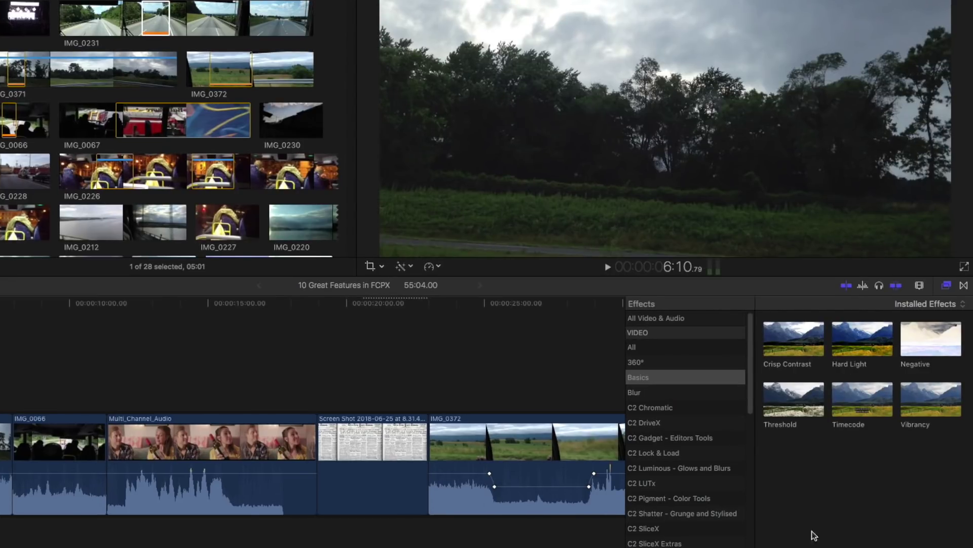
{"action": "scroll", "coordinate": [696, 532], "scroll_direction": "down", "scroll_amount": 10}
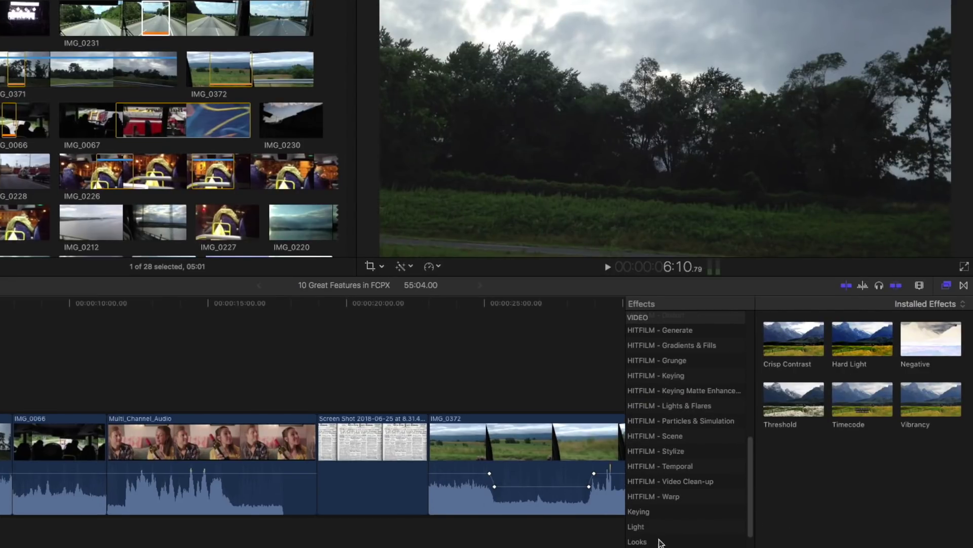
{"action": "left_click", "coordinate": [662, 542]}
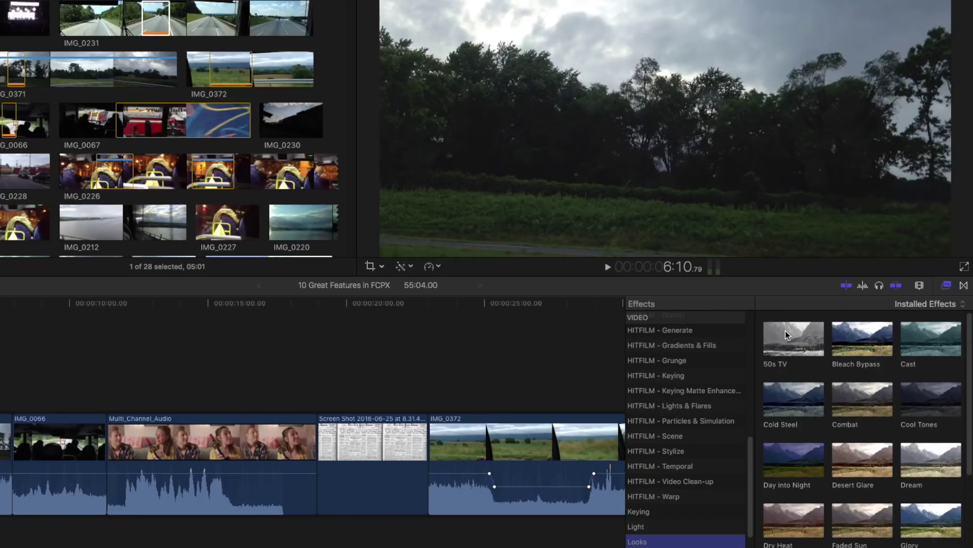
{"action": "left_click", "coordinate": [787, 339]}
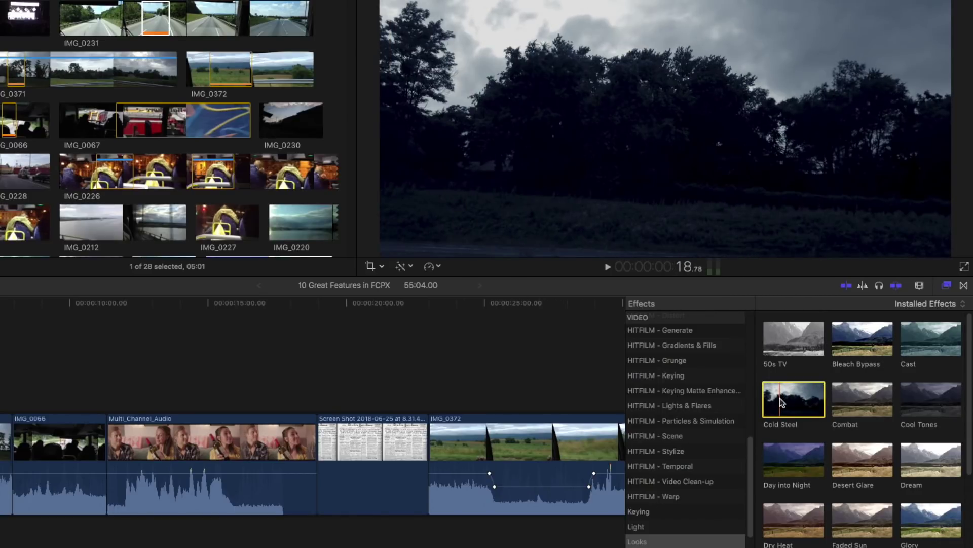
{"action": "key", "text": "alt"}
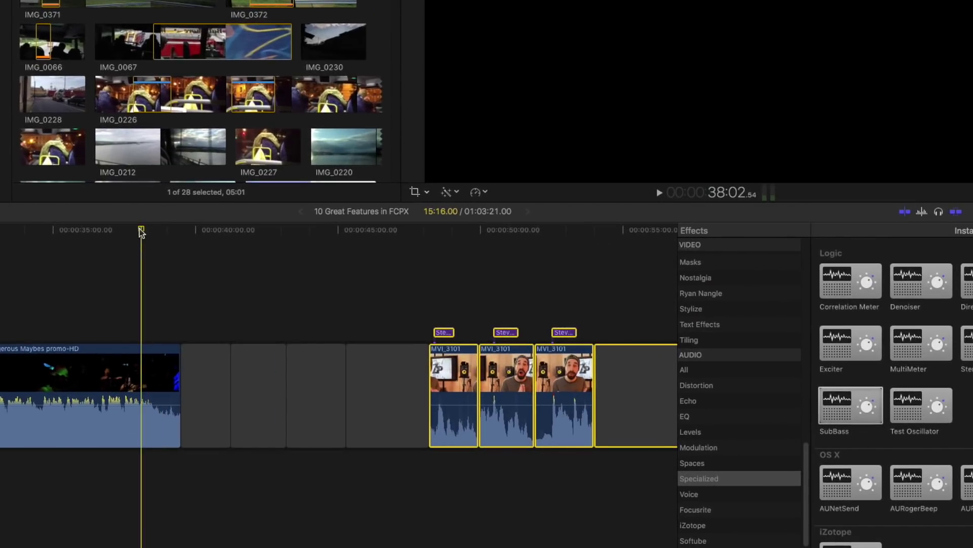
{"action": "left_click_drag", "start_coordinate": [141, 231], "coordinate": [110, 230]}
- Apply the Echo Delay audio effect to The Dangerous Maybes promo-HD clip
{"action": "key", "text": "space"}
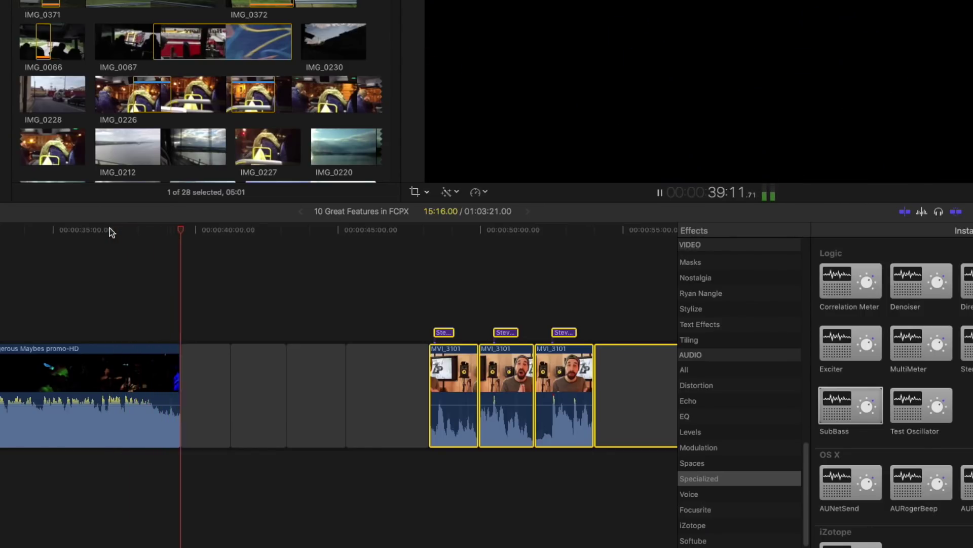
{"action": "key", "text": "space"}
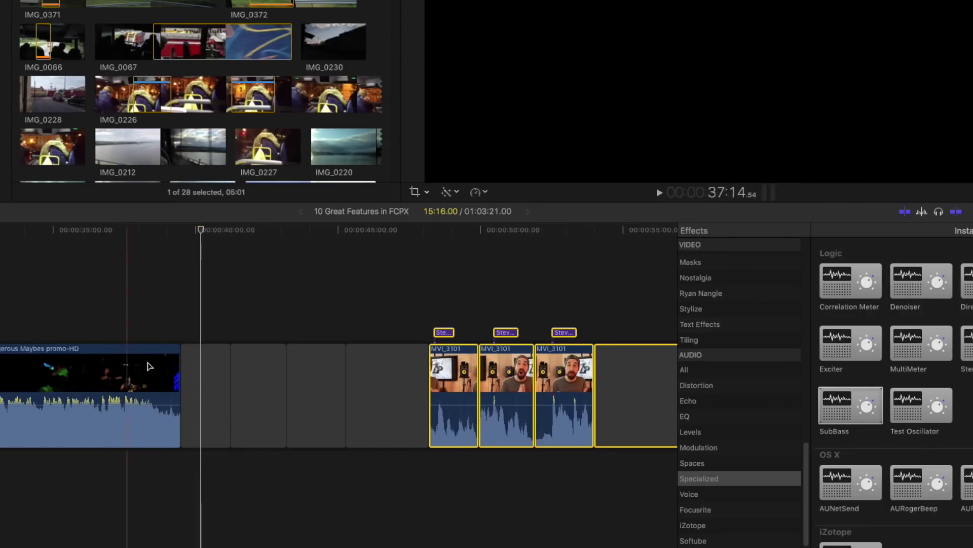
{"action": "left_click", "coordinate": [172, 381]}
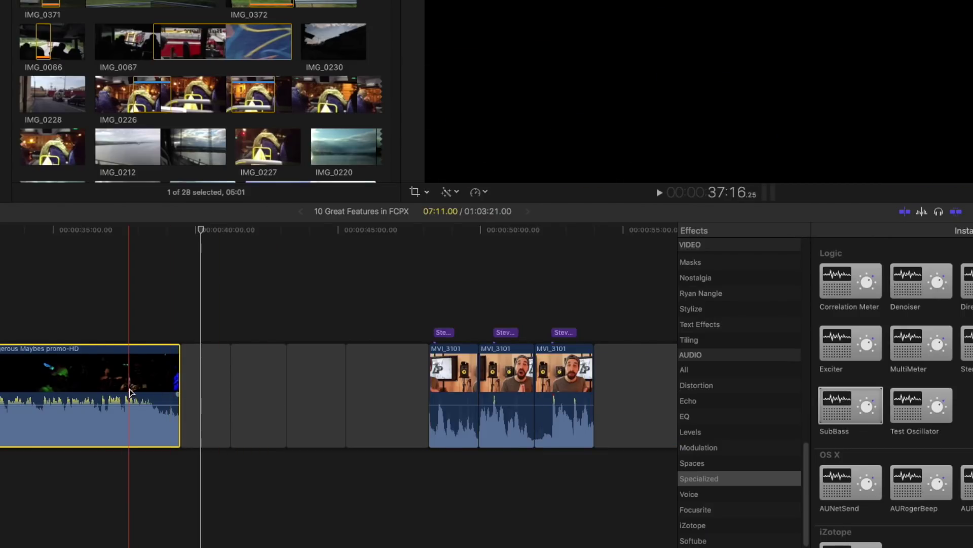
{"action": "left_click_drag", "start_coordinate": [846, 356], "coordinate": [152, 365]}
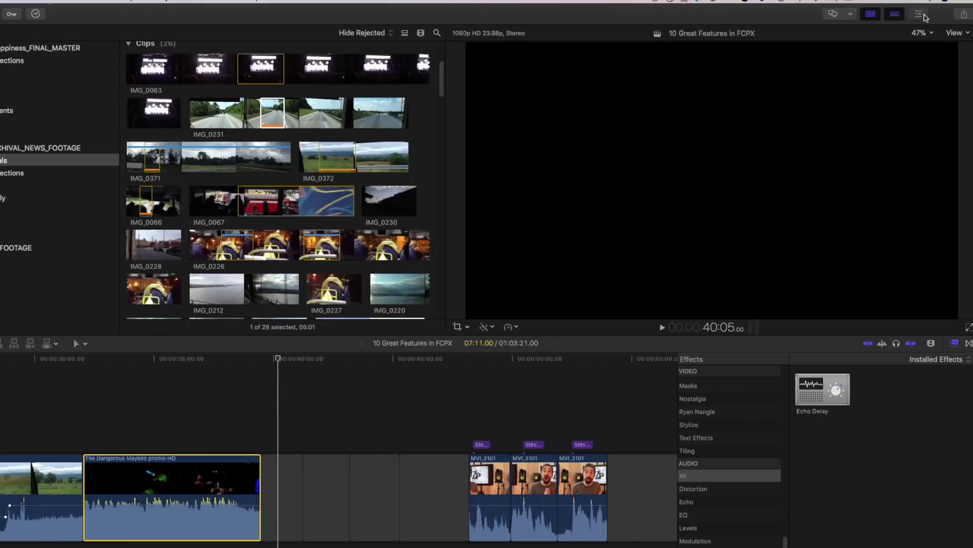
- Raise the Echo Delay amount to 60 in the Audio Inspector and play back from 36:14 to hear the echo
{"action": "left_click", "coordinate": [921, 17]}
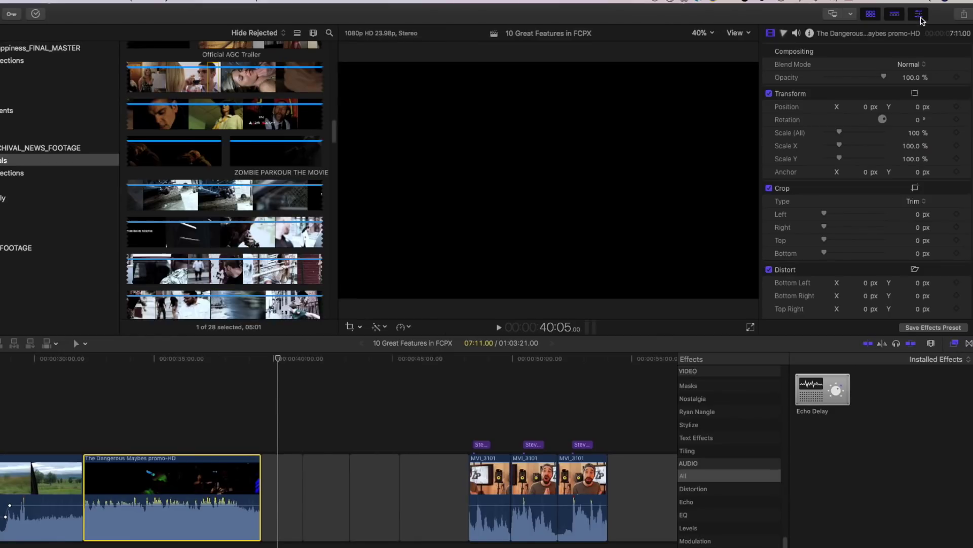
{"action": "left_click", "coordinate": [796, 34]}
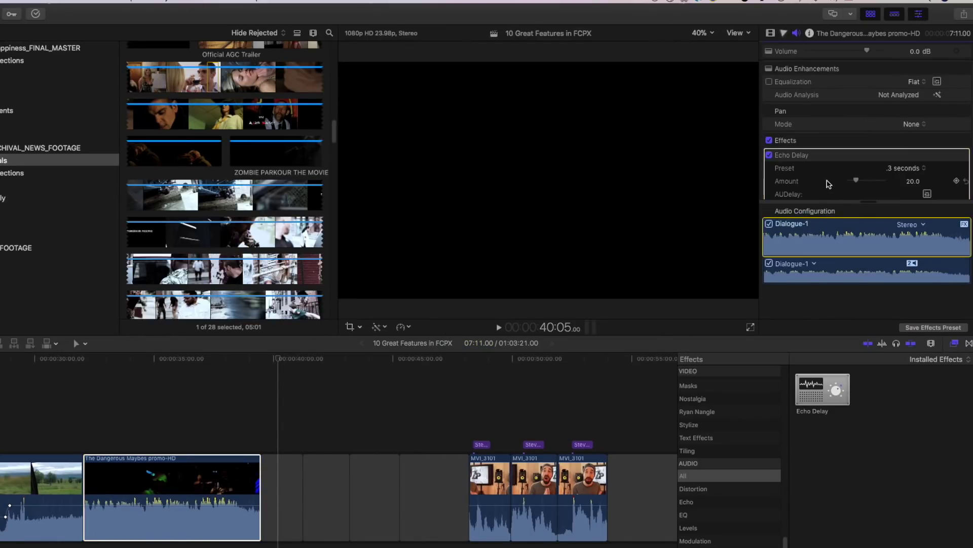
{"action": "left_click_drag", "start_coordinate": [885, 184], "coordinate": [885, 184]}
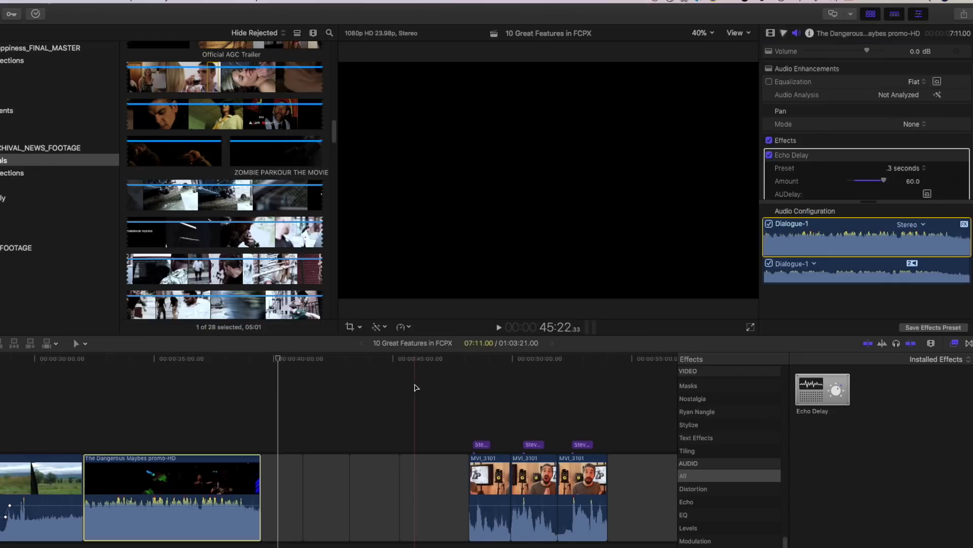
{"action": "left_click", "coordinate": [193, 358]}
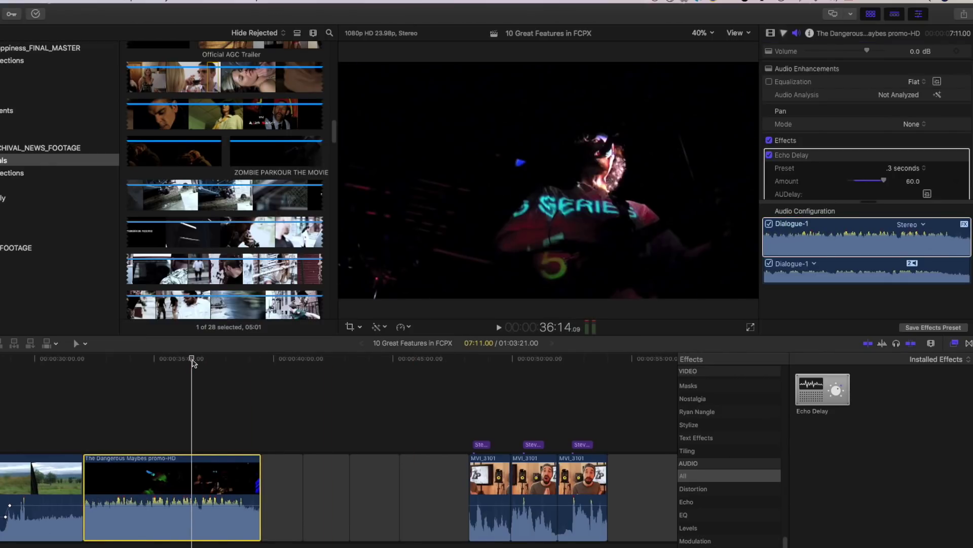
{"action": "key", "text": "space"}
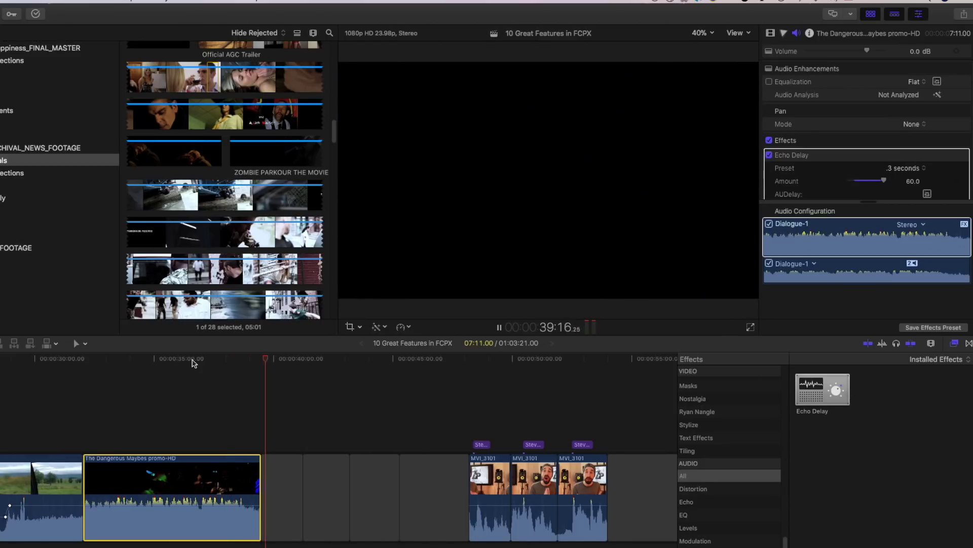
{"action": "key", "text": "space"}
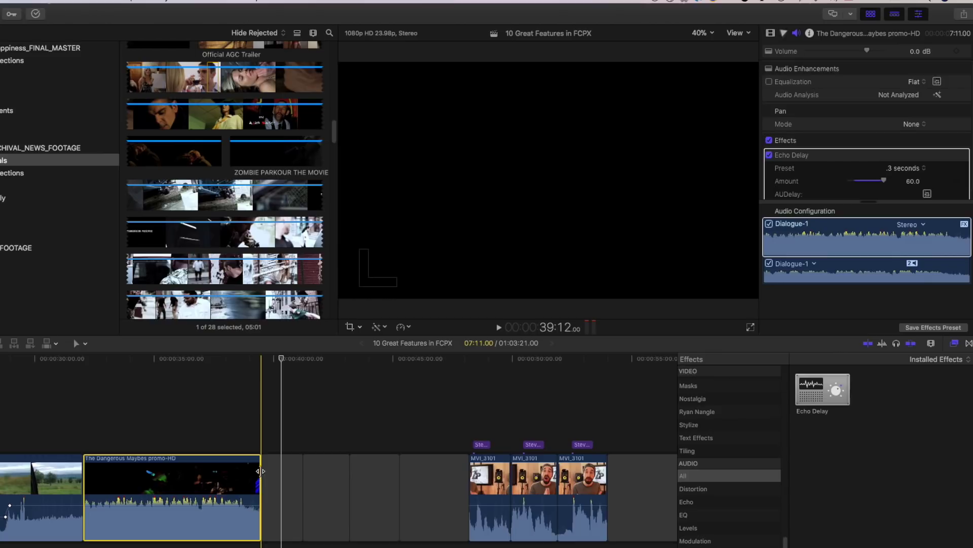
{"action": "left_click", "coordinate": [405, 330]}
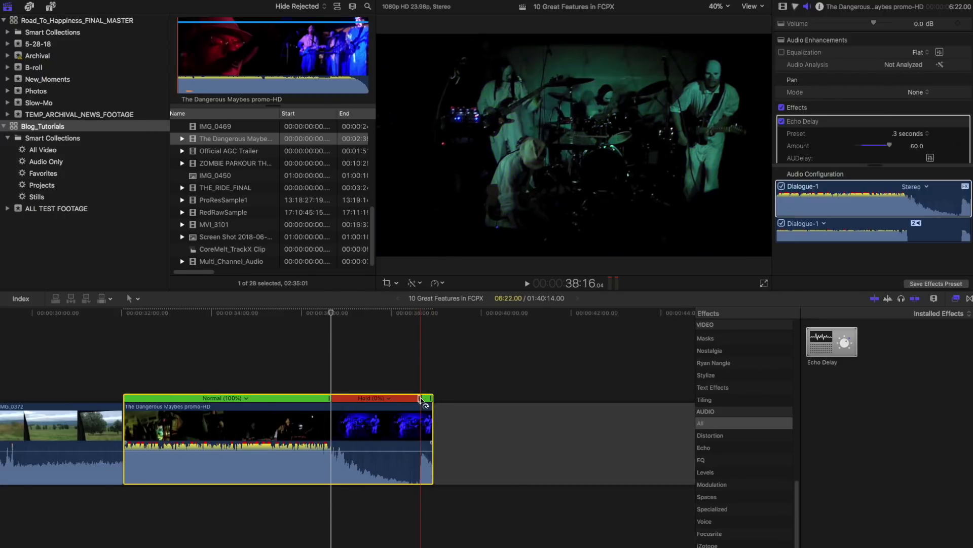
- Lengthen the promo clip's Hold (0%) section and replay it to check the freeze
{"action": "left_click_drag", "start_coordinate": [421, 398], "coordinate": [557, 401]}
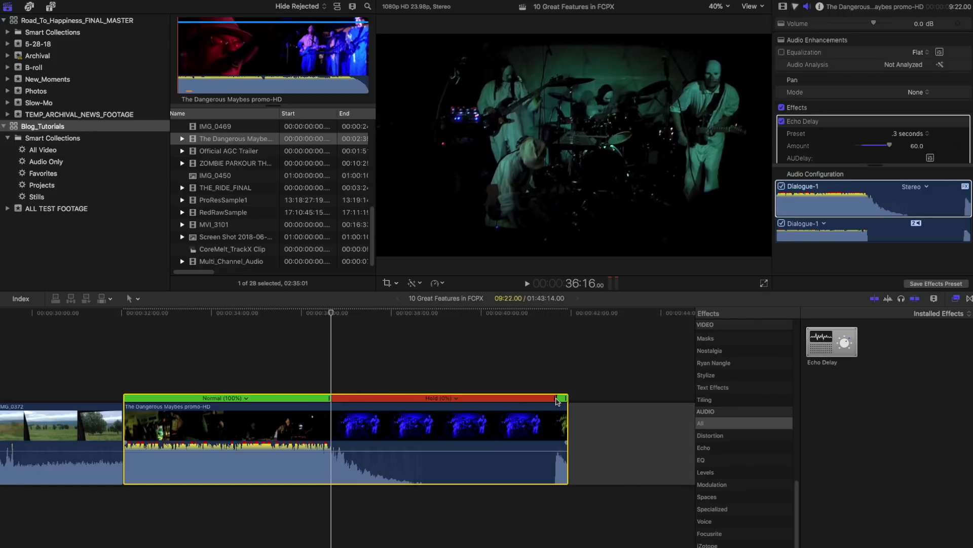
{"action": "left_click", "coordinate": [289, 313]}
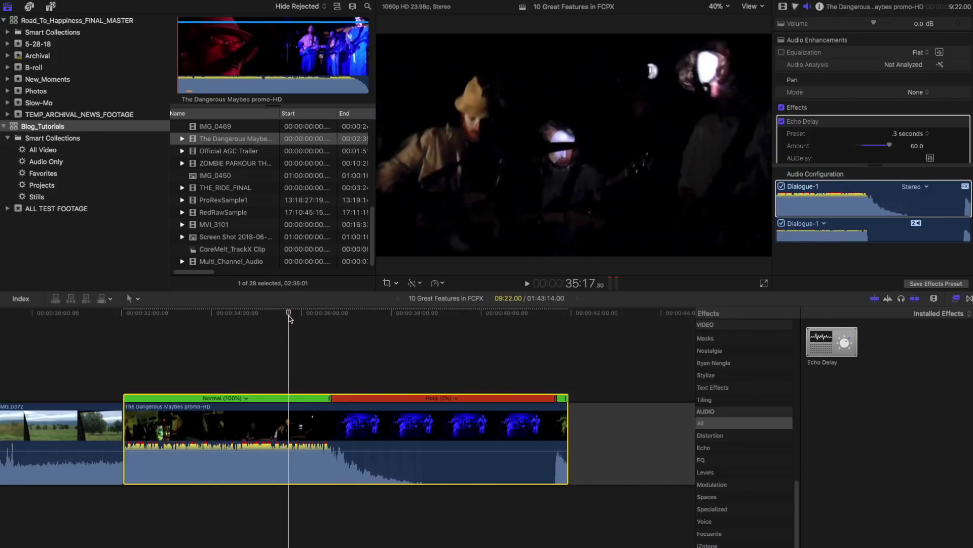
{"action": "key", "text": "space"}
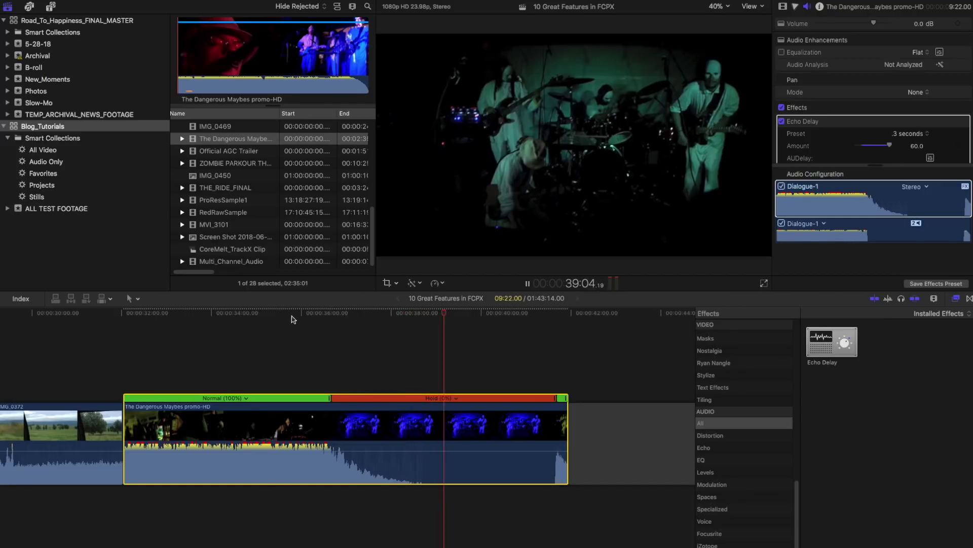
{"action": "key", "text": "space"}
{"action": "left_click", "coordinate": [294, 313]}
{"action": "key", "text": "space"}
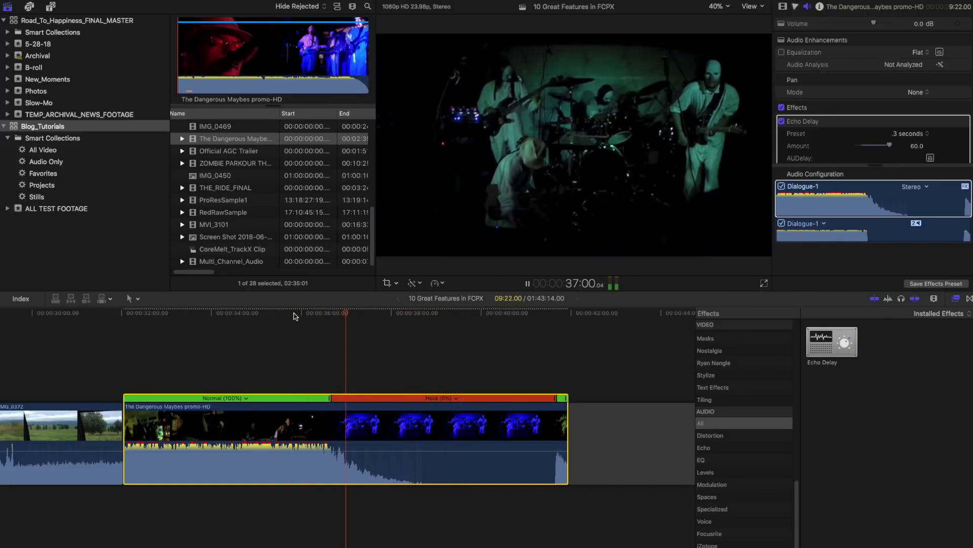
{"action": "key", "text": "space"}
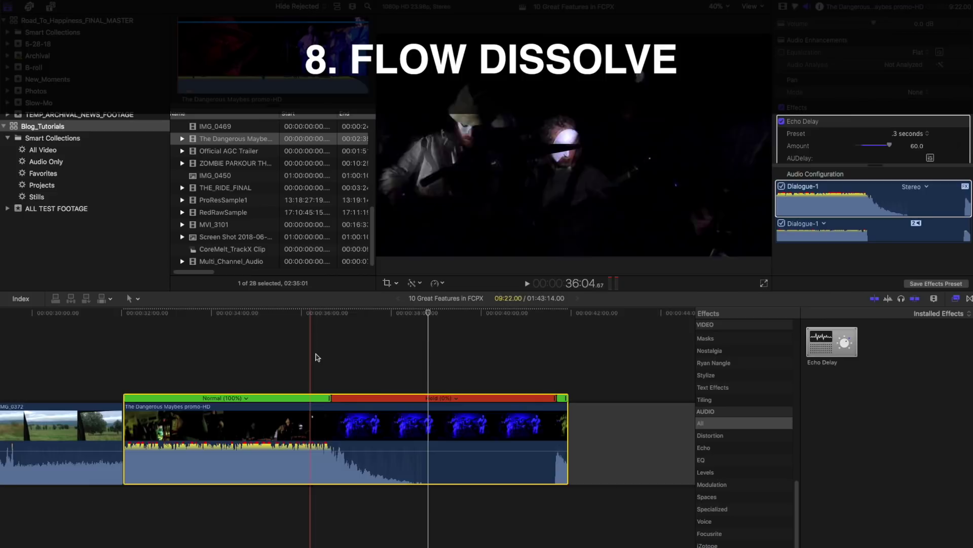
{"action": "scroll", "coordinate": [317, 357], "scroll_direction": "right", "scroll_amount": 15}
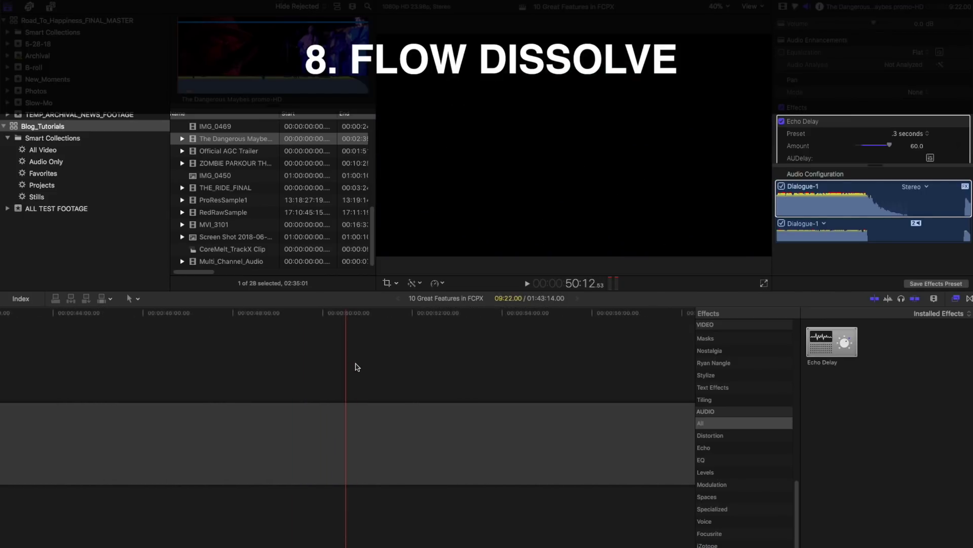
{"action": "scroll", "coordinate": [357, 367], "scroll_direction": "right", "scroll_amount": 20}
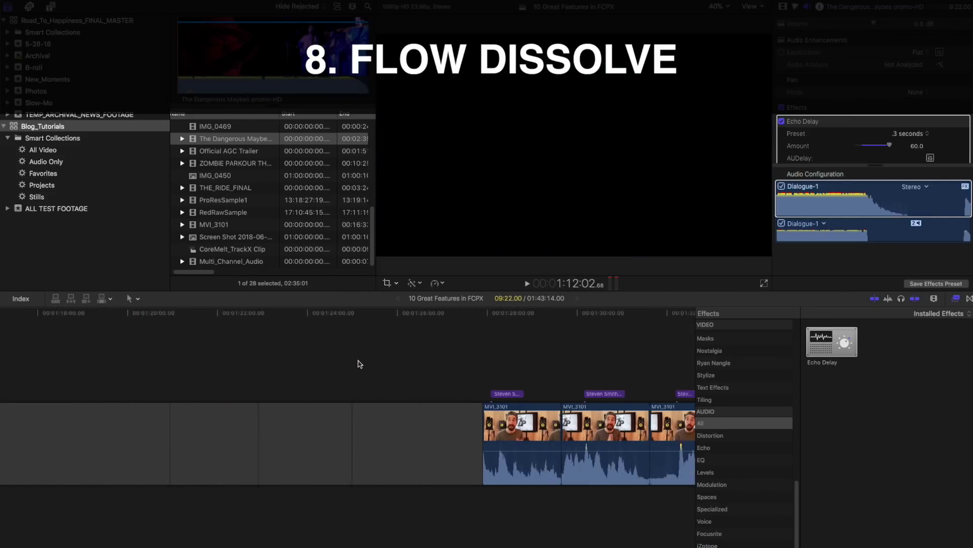
{"action": "scroll", "coordinate": [359, 364], "scroll_direction": "right", "scroll_amount": 6}
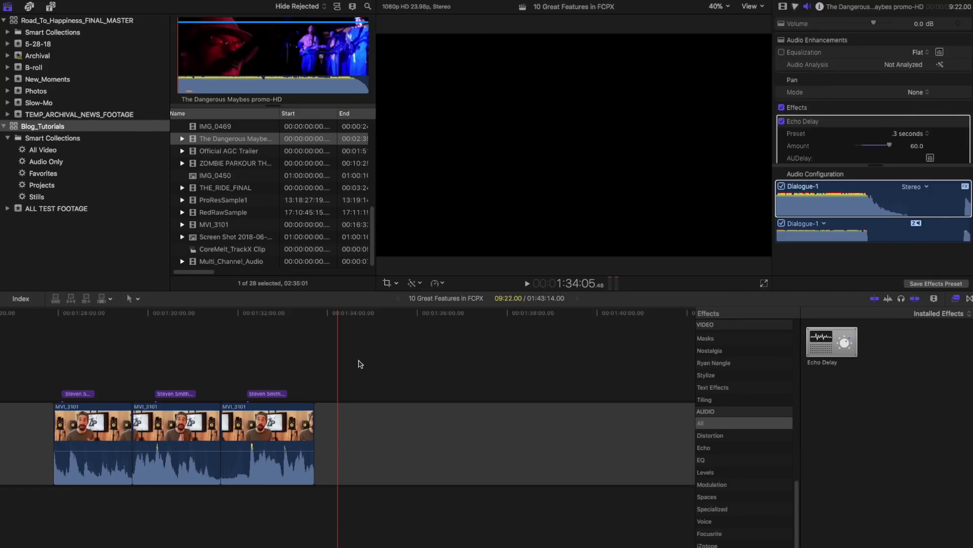
{"action": "left_click", "coordinate": [356, 362]}
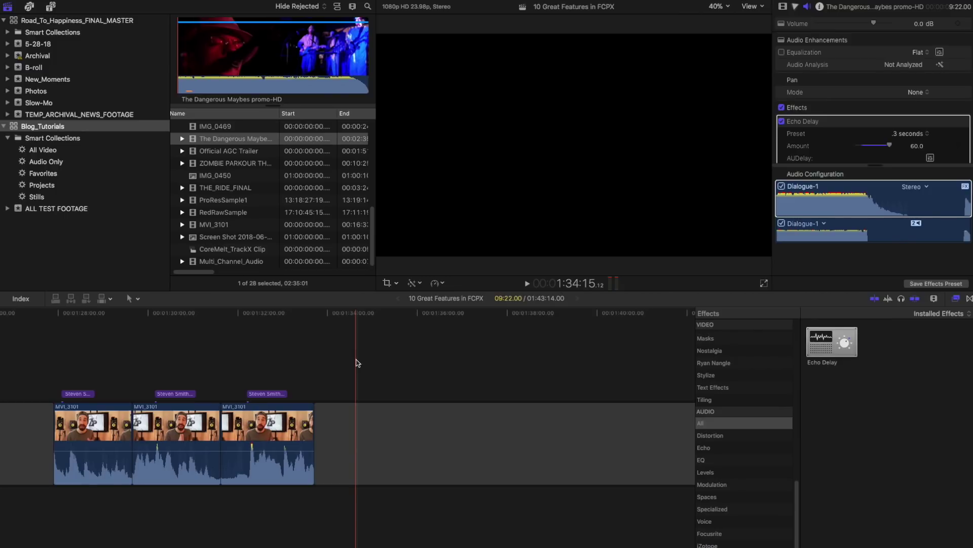
{"action": "left_click", "coordinate": [119, 313]}
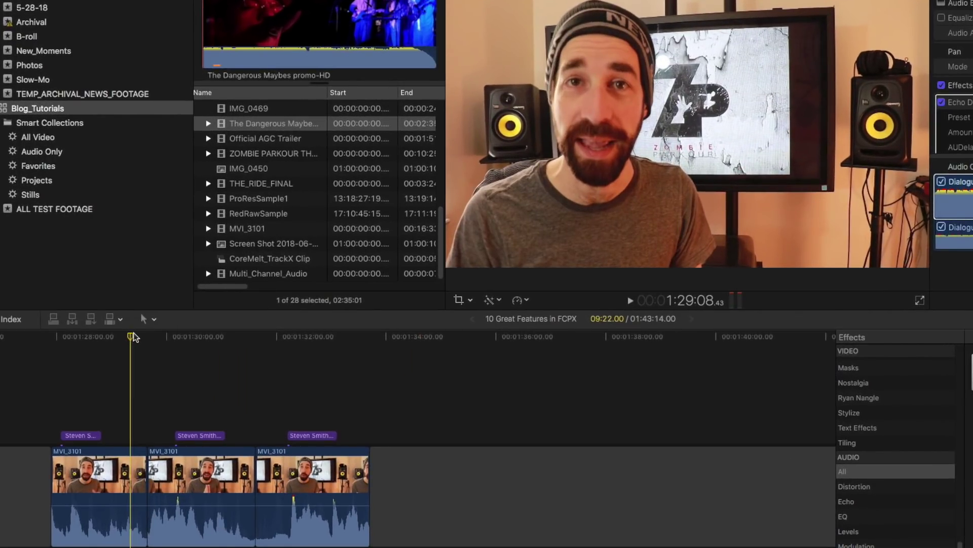
{"action": "left_click", "coordinate": [296, 337]}
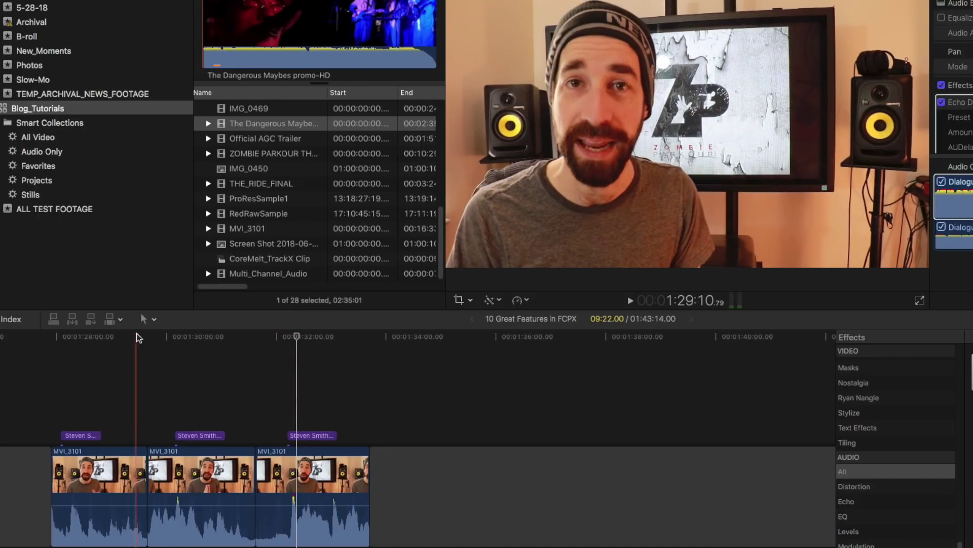
{"action": "left_click", "coordinate": [104, 336]}
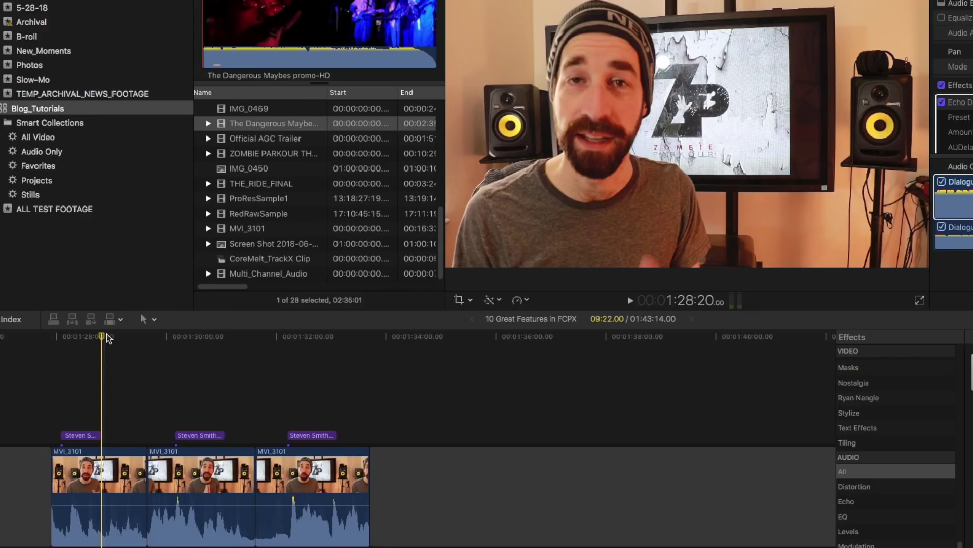
{"action": "key", "text": "space"}
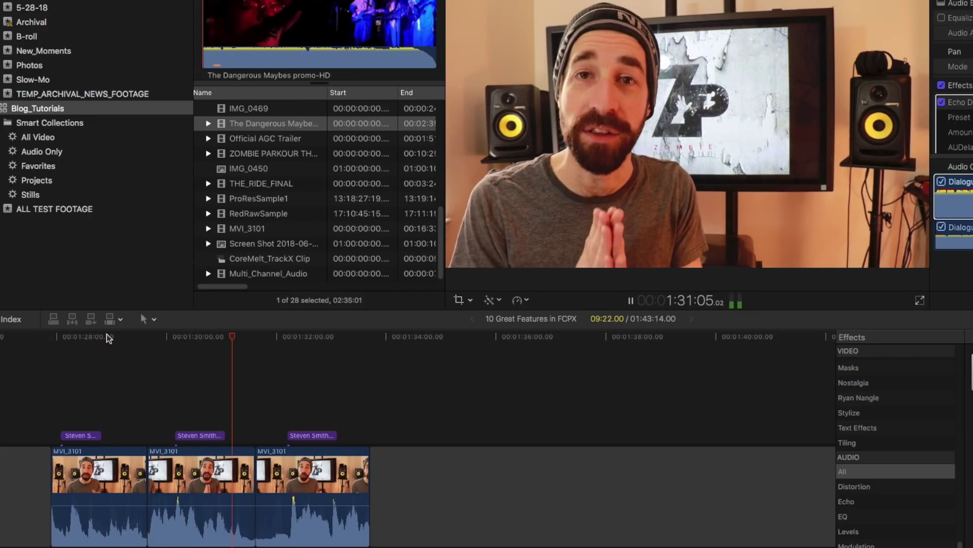
{"action": "key", "text": "space"}
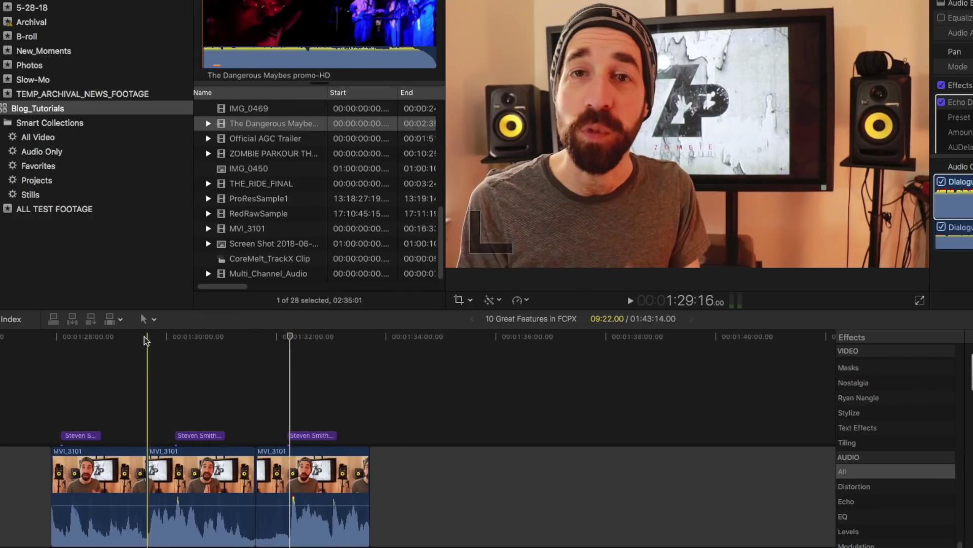
{"action": "left_click", "coordinate": [131, 337]}
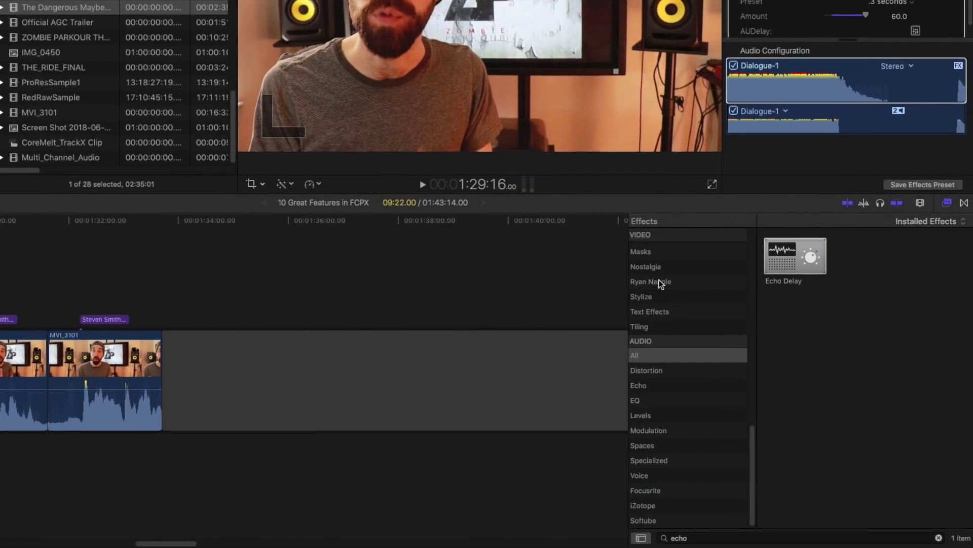
- Add a Flow transition at the first cut between the MVI_3101 clips and preview it
{"action": "scroll", "coordinate": [661, 283], "scroll_direction": "up", "scroll_amount": 10}
{"action": "left_click", "coordinate": [965, 203]}
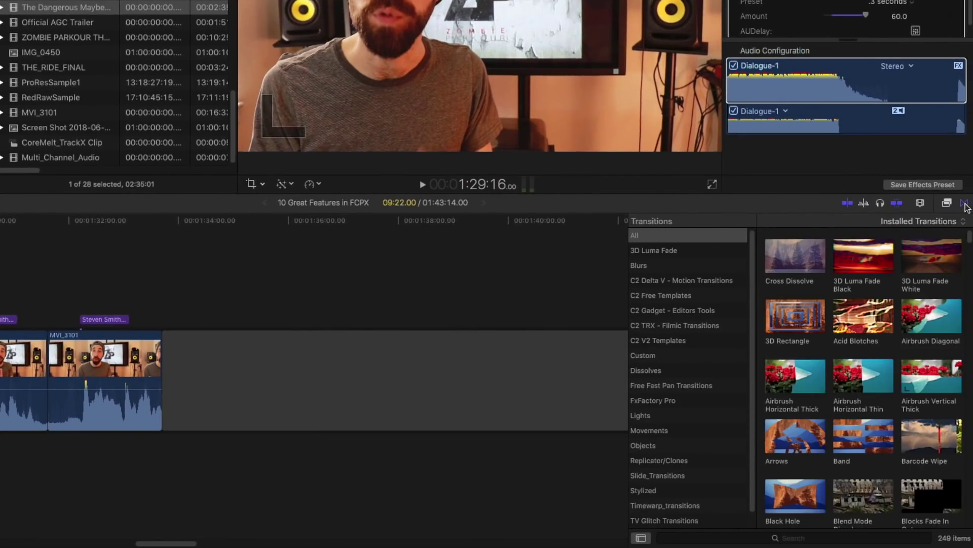
{"action": "left_click", "coordinate": [691, 538]}
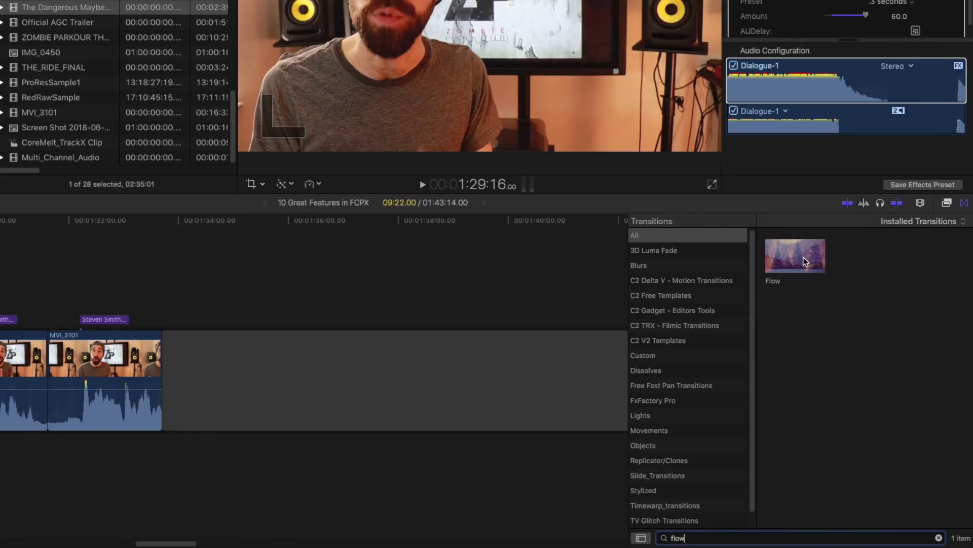
{"action": "left_click_drag", "start_coordinate": [804, 257], "coordinate": [0, 377]}
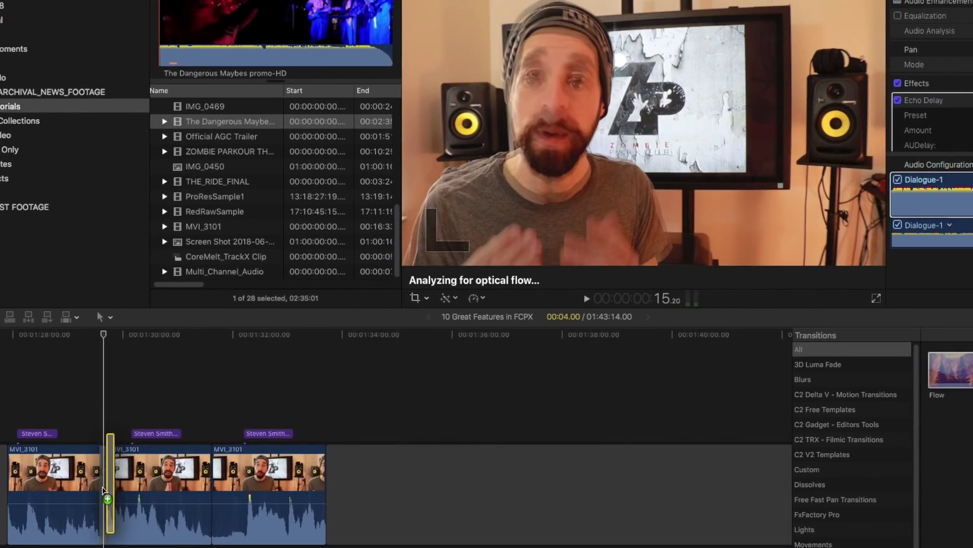
{"action": "left_click_drag", "start_coordinate": [103, 489], "coordinate": [104, 489]}
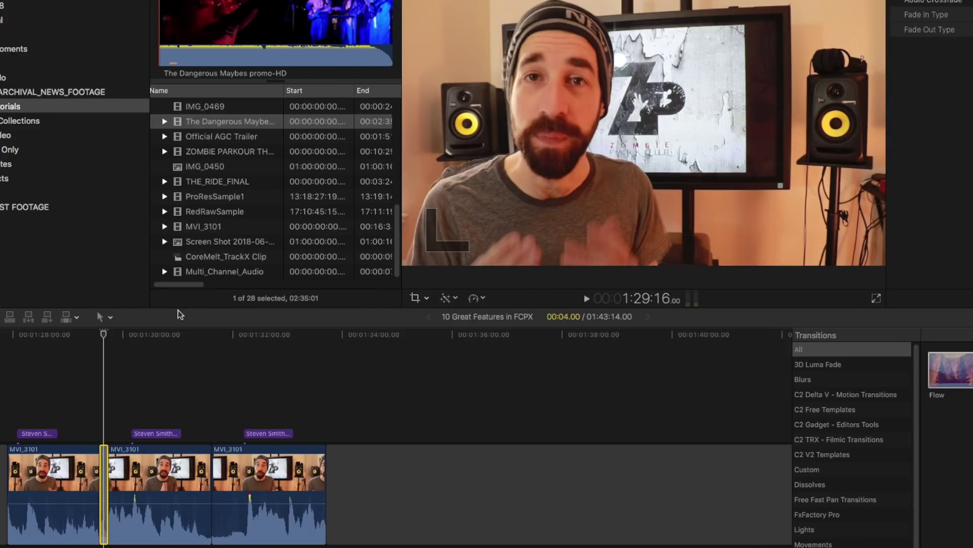
{"action": "left_click_drag", "start_coordinate": [104, 334], "coordinate": [76, 338]}
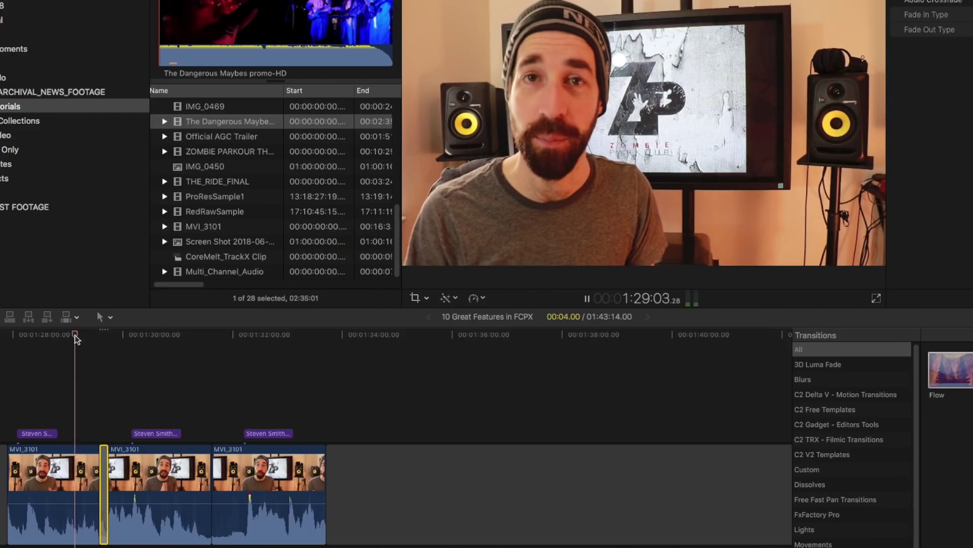
{"action": "key", "text": "space"}
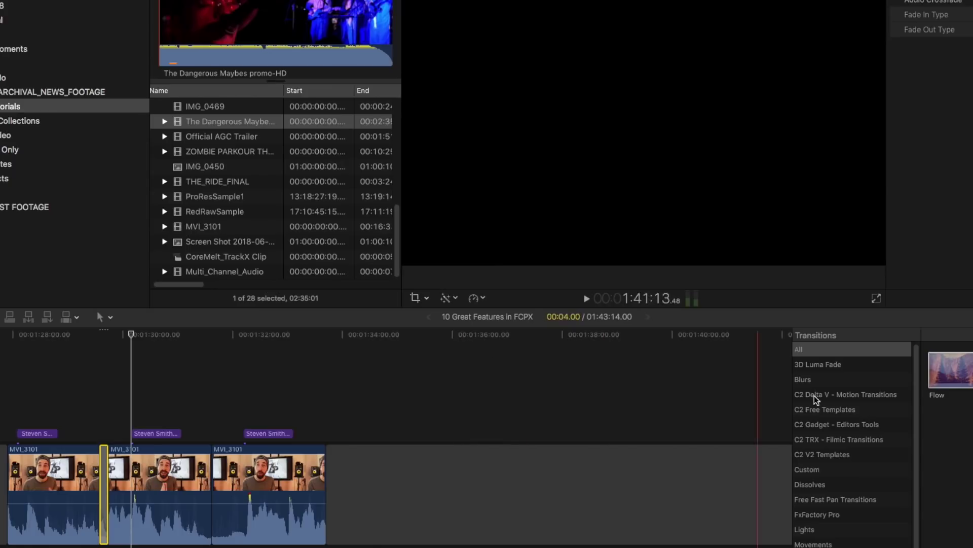
- Add a Flow transition at the second cut and play through both transitions
{"action": "left_click_drag", "start_coordinate": [950, 371], "coordinate": [218, 480]}
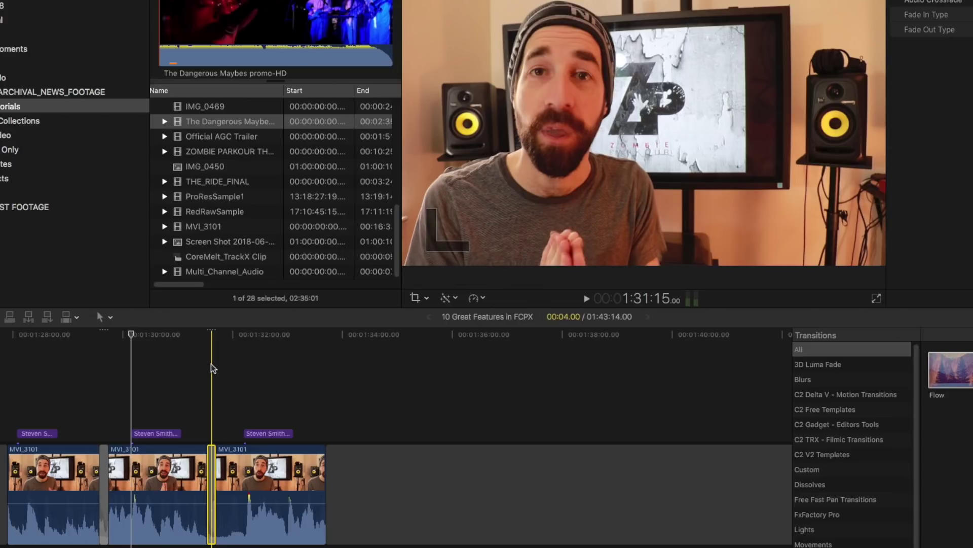
{"action": "left_click", "coordinate": [189, 355]}
{"action": "key", "text": "space"}
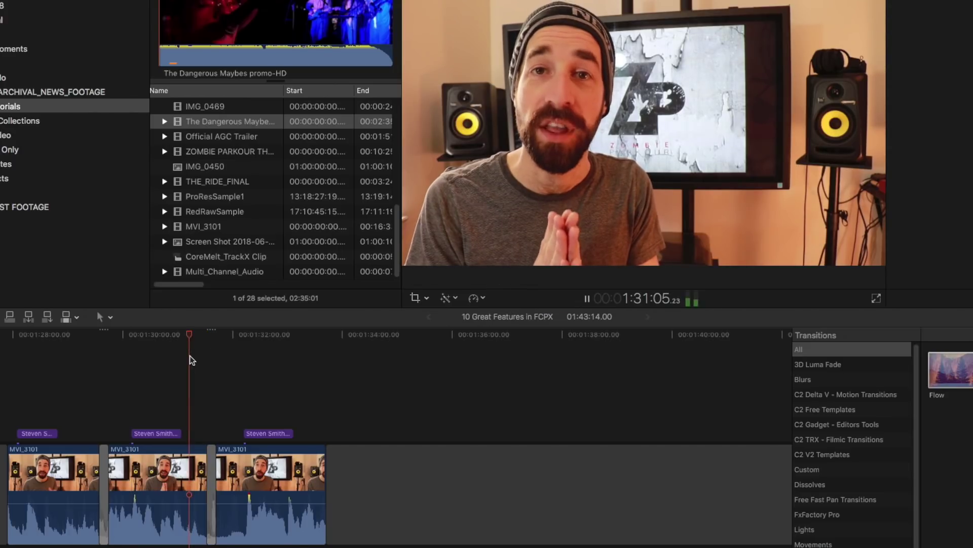
{"action": "left_click", "coordinate": [70, 355]}
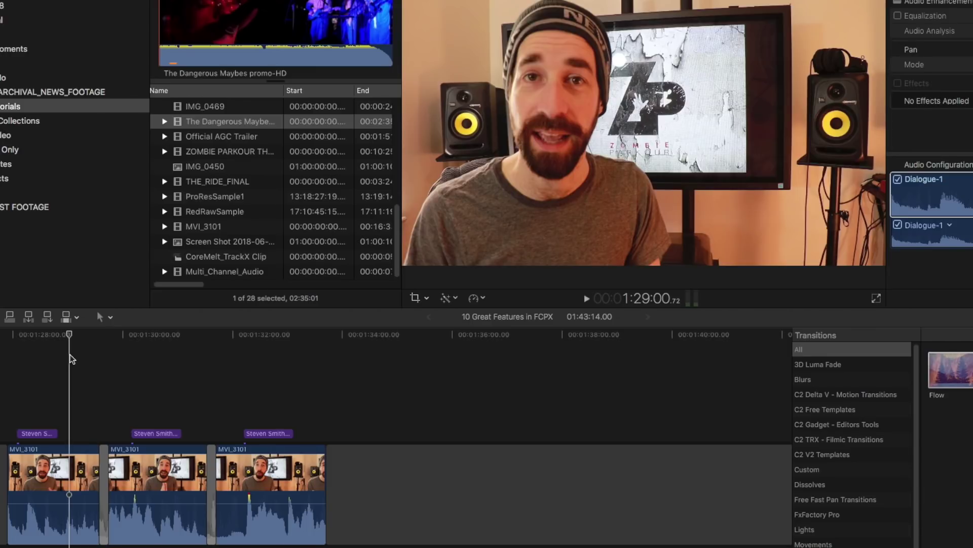
{"action": "key", "text": "space"}
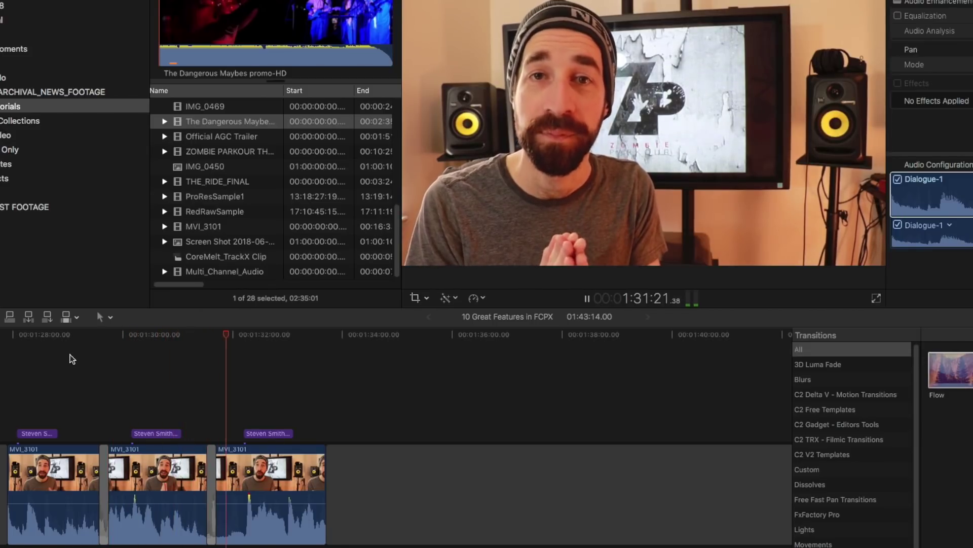
{"action": "key", "text": "space"}
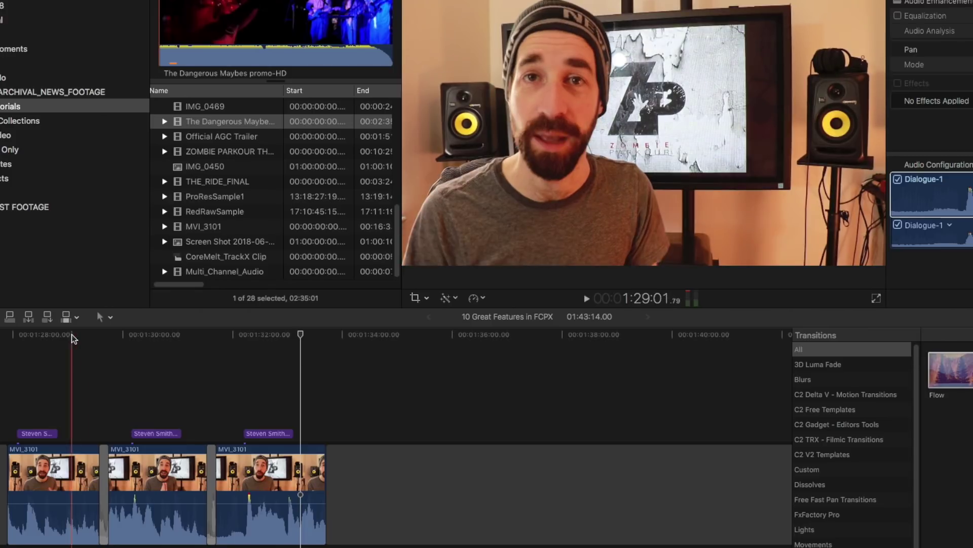
{"action": "left_click", "coordinate": [72, 334]}
{"action": "key", "text": "space"}
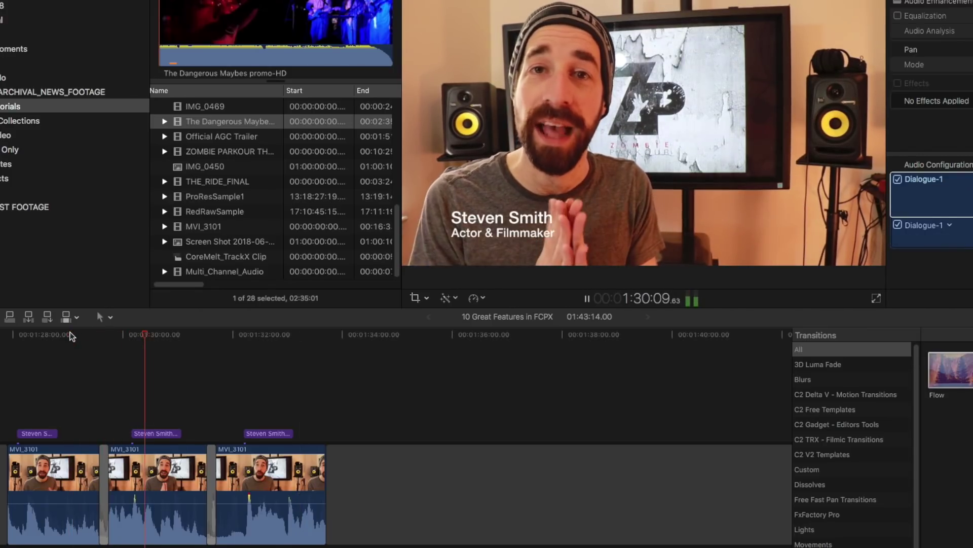
{"action": "key", "text": "space"}
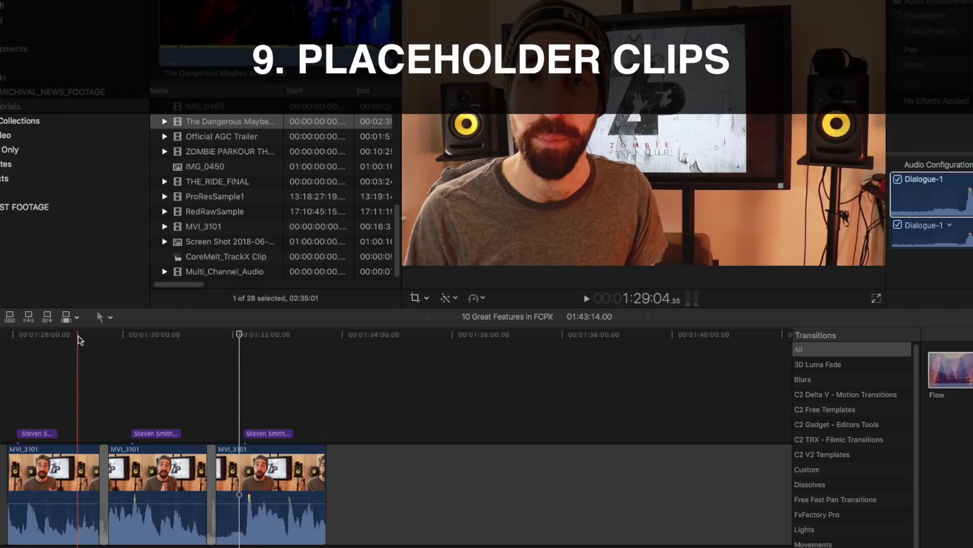
- Insert a Placeholder generator clip via Edit > Insert Generator and select it
{"action": "scroll", "coordinate": [121, 386], "scroll_direction": "right", "scroll_amount": 5}
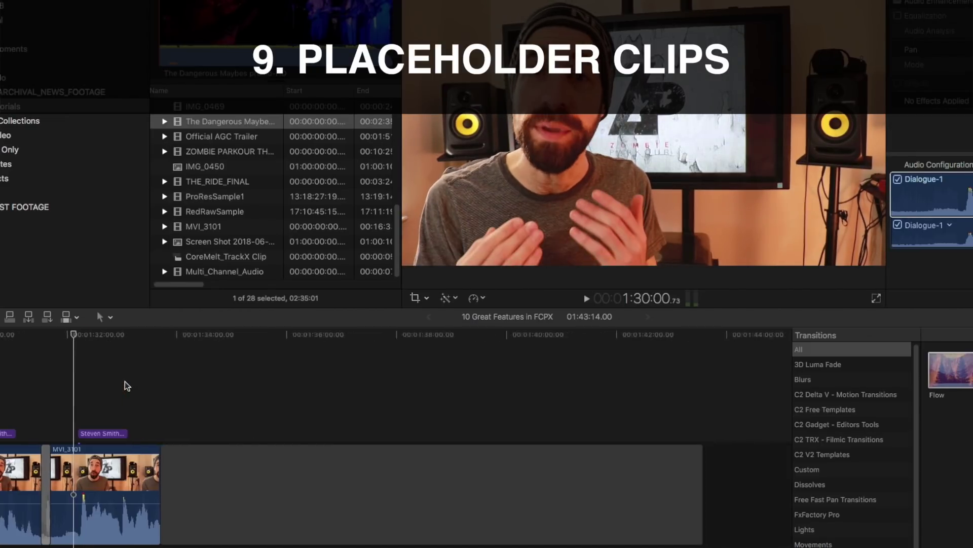
{"action": "left_click", "coordinate": [32, 19]}
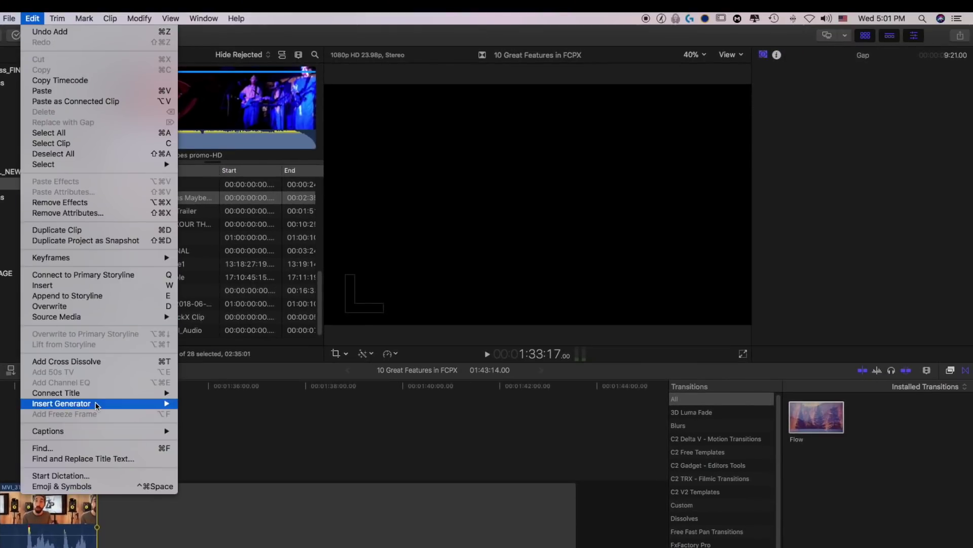
{"action": "mouse_move", "coordinate": [97, 405]}
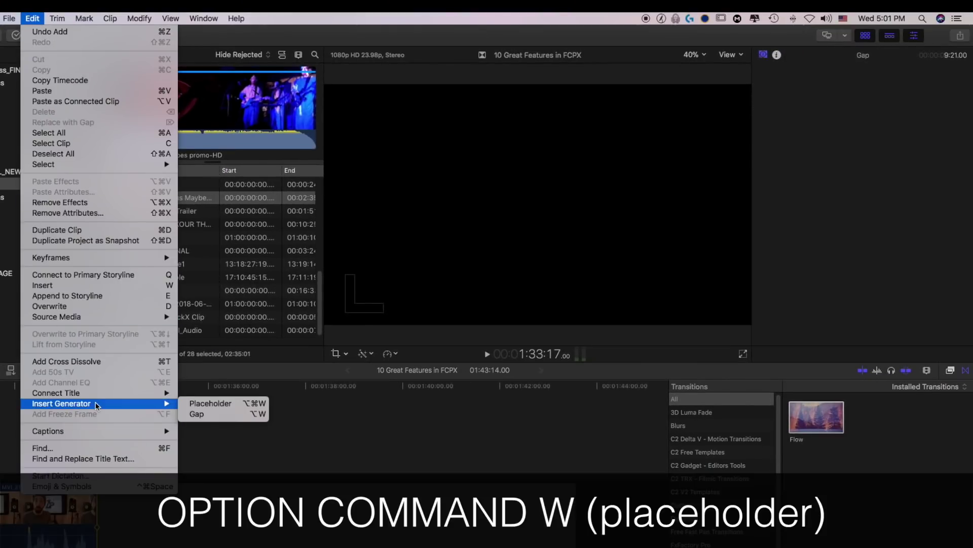
{"action": "left_click", "coordinate": [230, 405]}
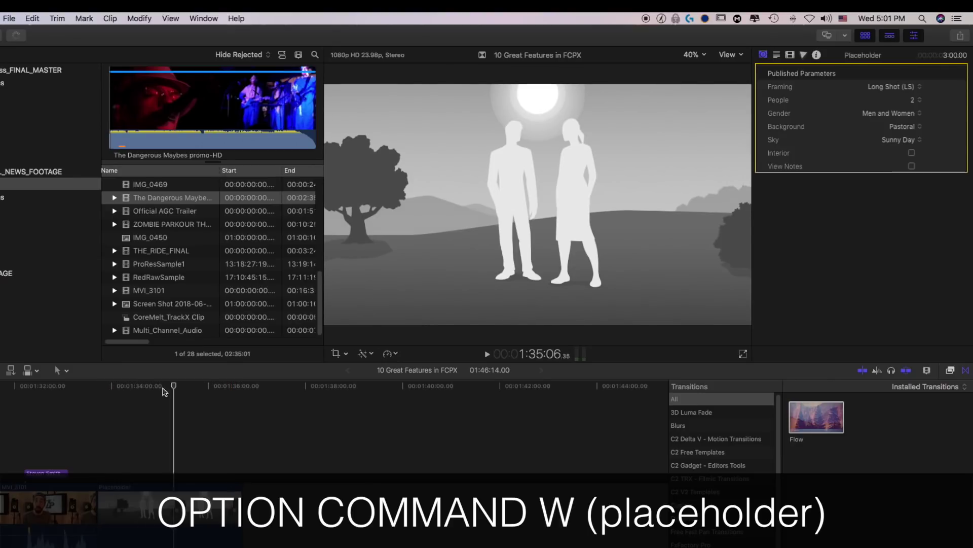
{"action": "left_click", "coordinate": [157, 502]}
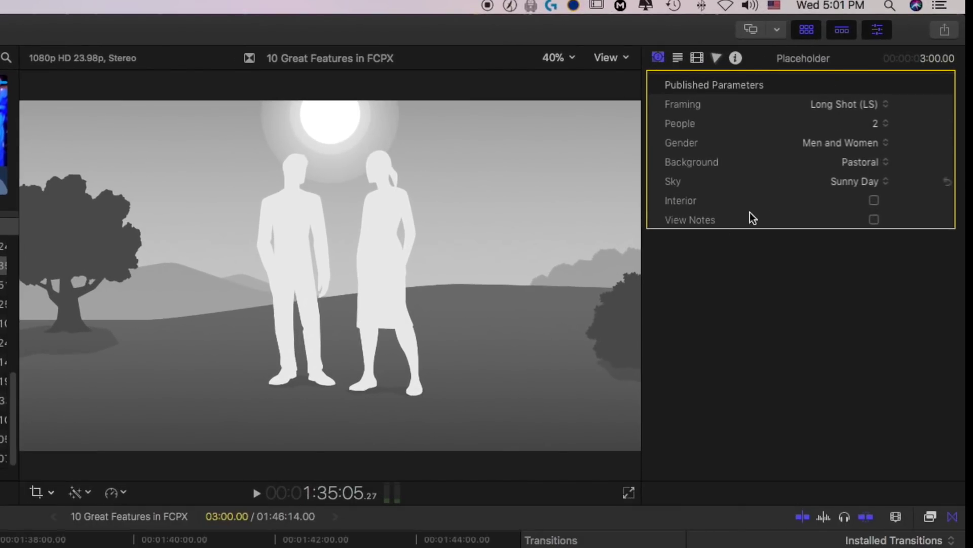
- Set the placeholder's Framing to MS, People to 3 and Gender to Women
{"action": "left_click", "coordinate": [884, 104]}
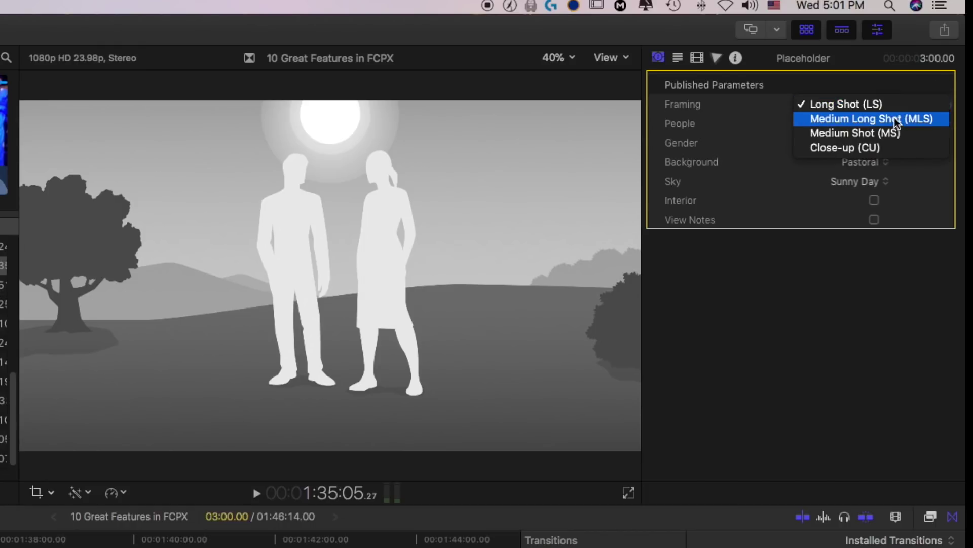
{"action": "left_click", "coordinate": [895, 117]}
{"action": "left_click", "coordinate": [862, 101]}
{"action": "left_click", "coordinate": [861, 120]}
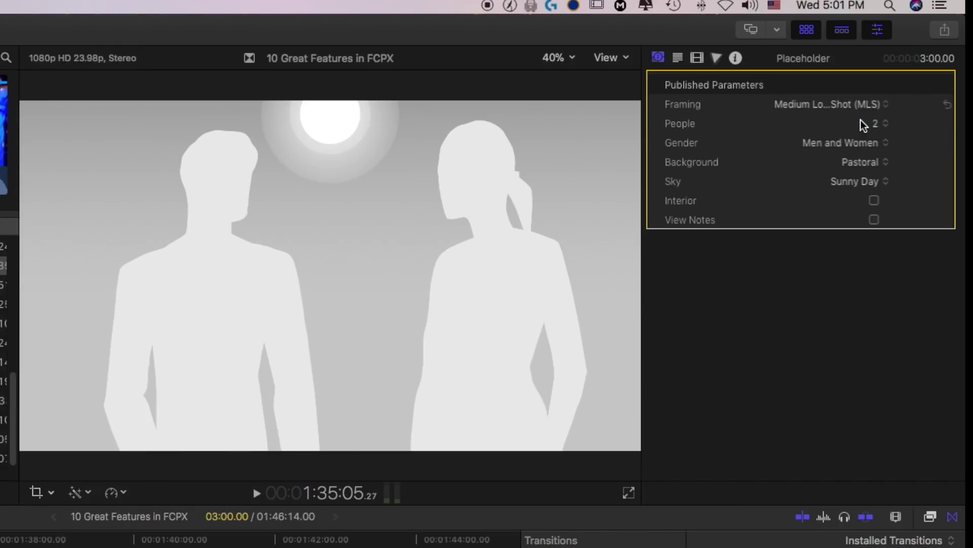
{"action": "left_click", "coordinate": [881, 125]}
{"action": "left_click", "coordinate": [881, 138]}
{"action": "left_click", "coordinate": [862, 147]}
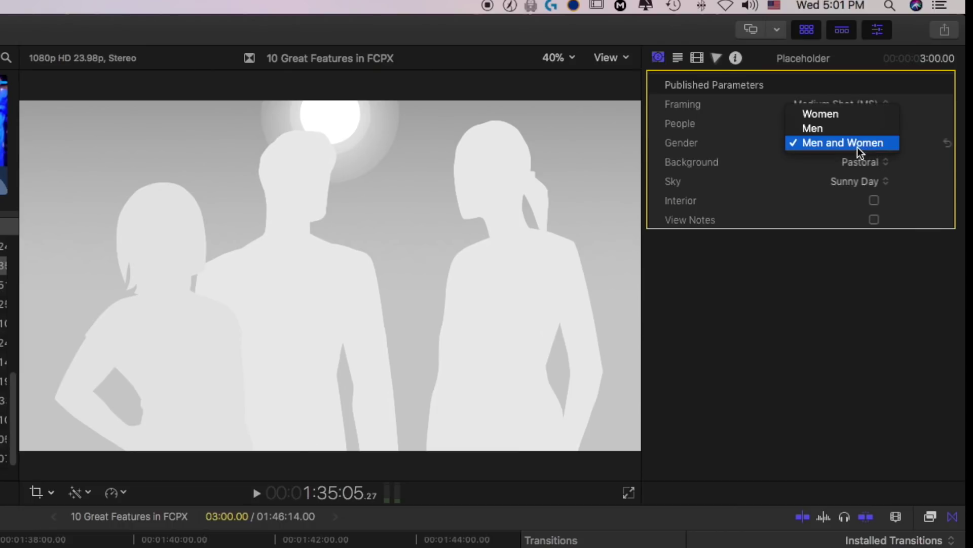
{"action": "left_click", "coordinate": [850, 113]}
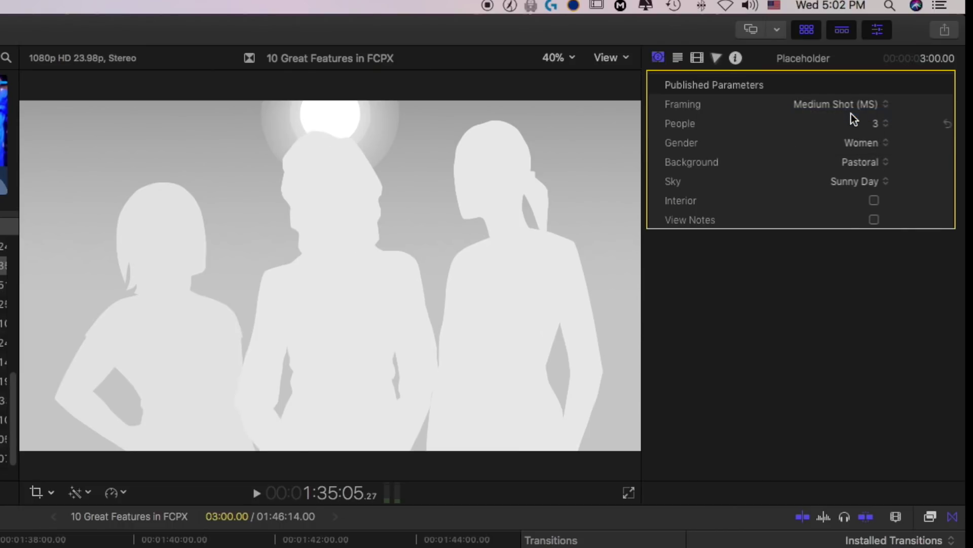
- Set Background to None and Sky to Cloudy Day, and enable Interior and View Notes
{"action": "left_click", "coordinate": [882, 163]}
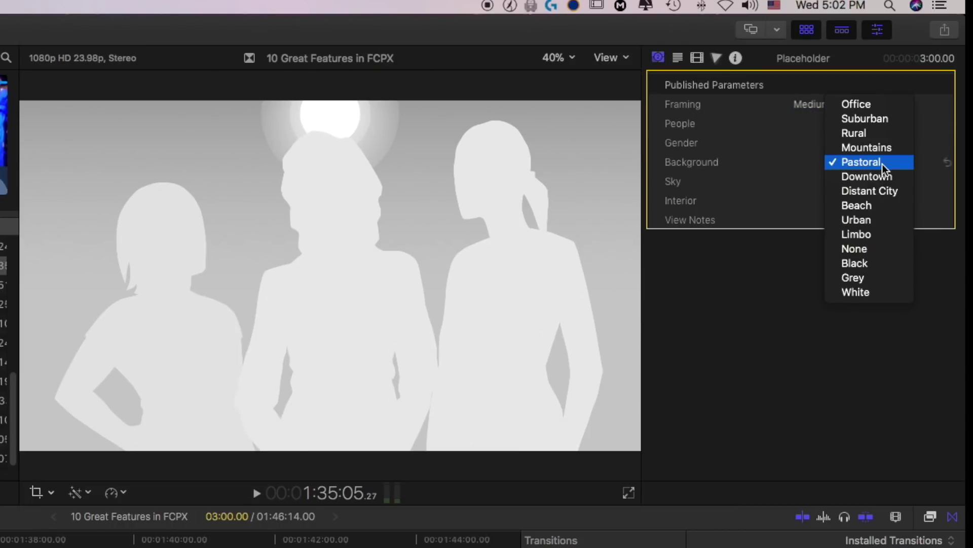
{"action": "left_click", "coordinate": [878, 204]}
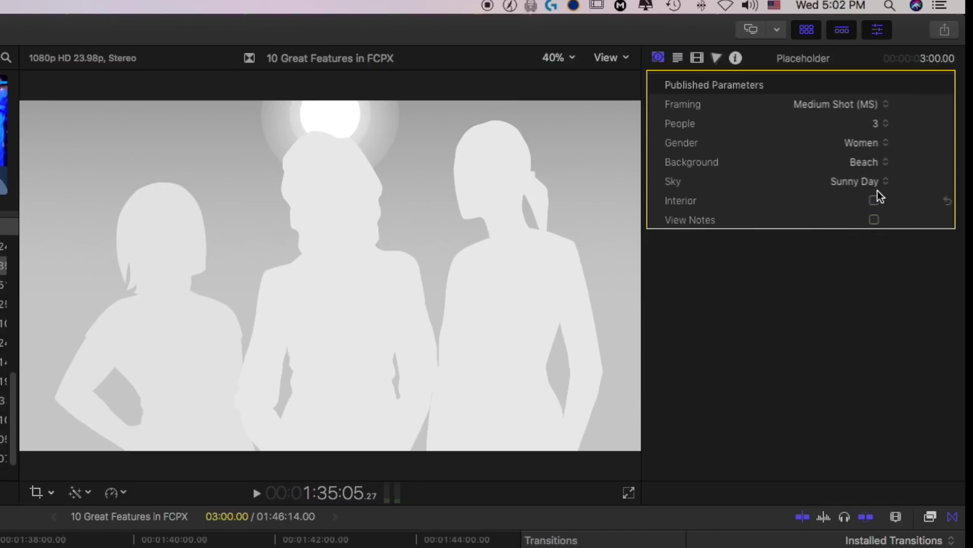
{"action": "left_click", "coordinate": [876, 163]}
{"action": "left_click", "coordinate": [874, 199]}
{"action": "left_click", "coordinate": [882, 184]}
{"action": "left_click", "coordinate": [884, 198]}
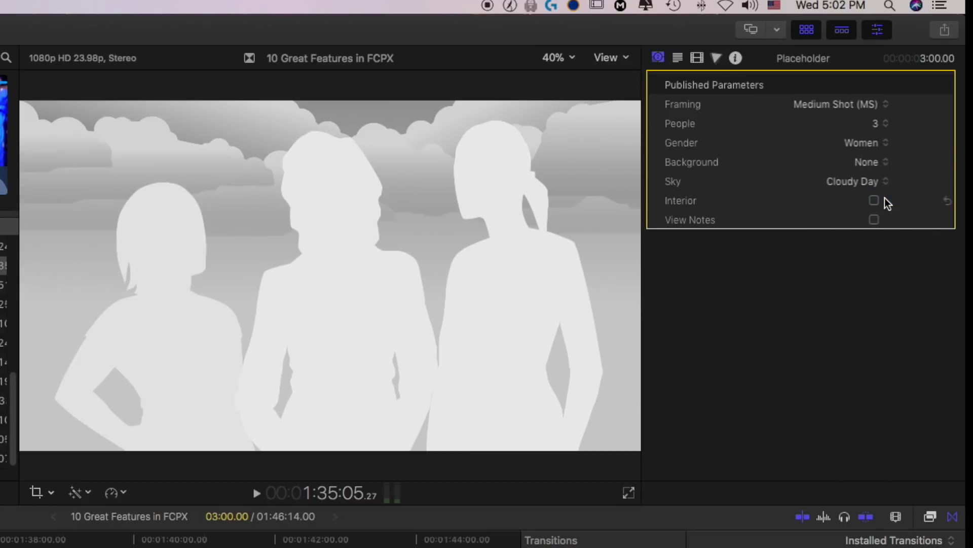
{"action": "left_click", "coordinate": [841, 223]}
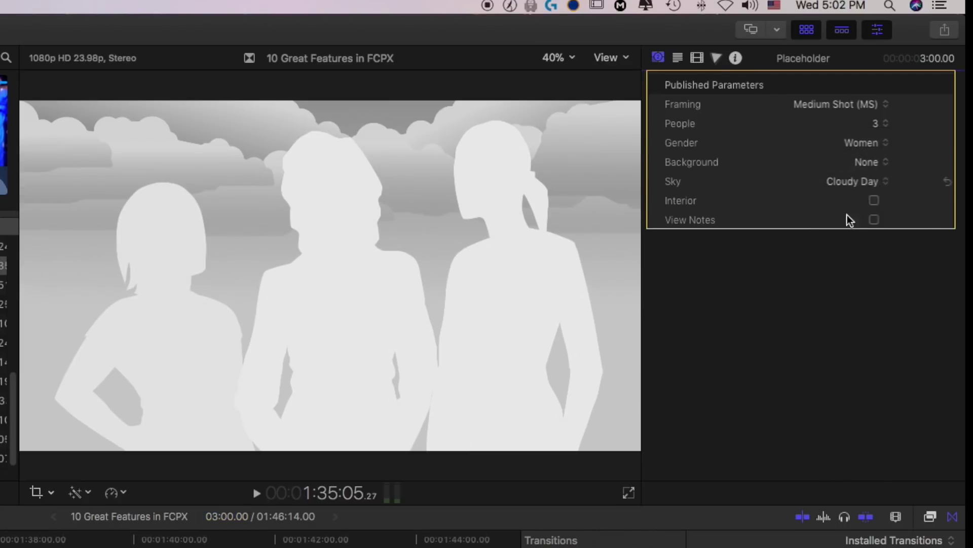
{"action": "left_click", "coordinate": [878, 200]}
{"action": "left_click", "coordinate": [874, 220]}
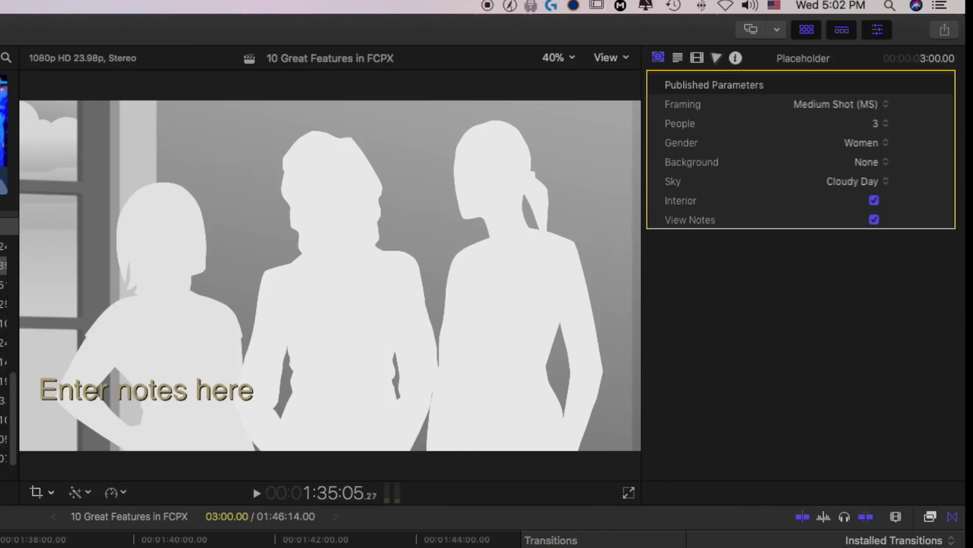
{"action": "key", "text": "Up"}
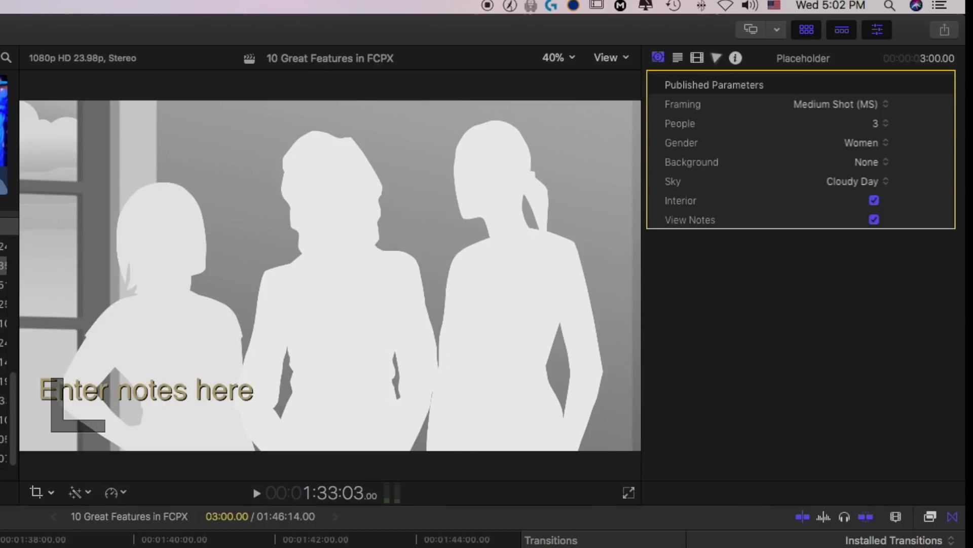
{"action": "key", "text": "space"}
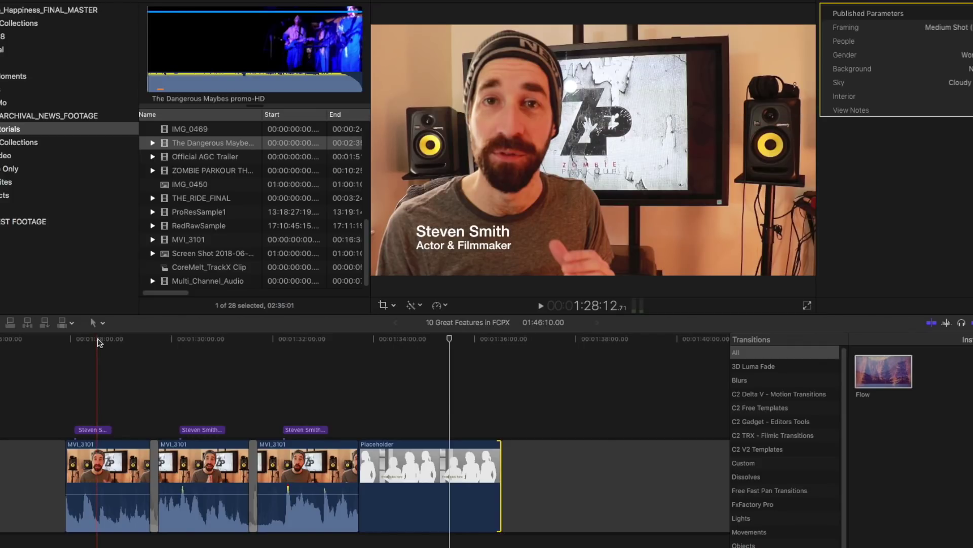
{"action": "left_click", "coordinate": [97, 340]}
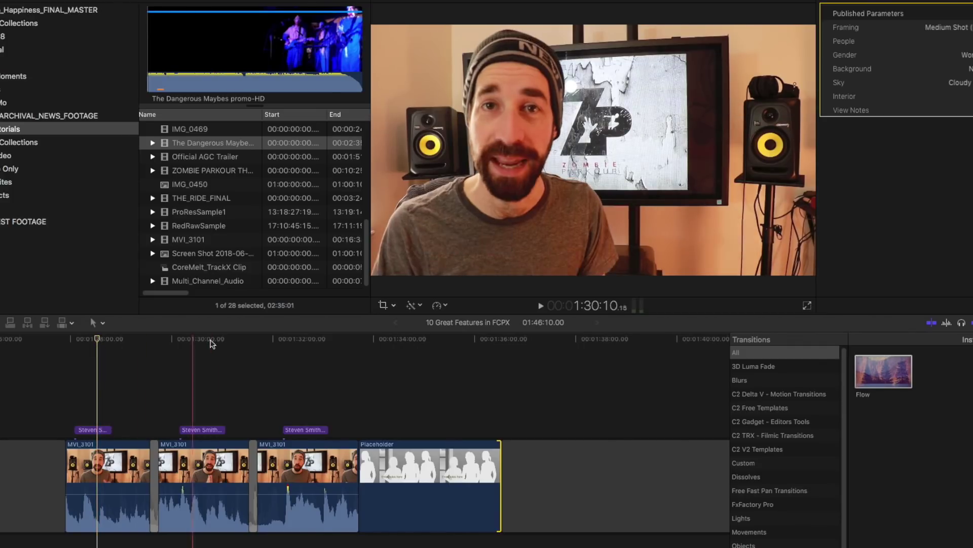
{"action": "left_click", "coordinate": [198, 337]}
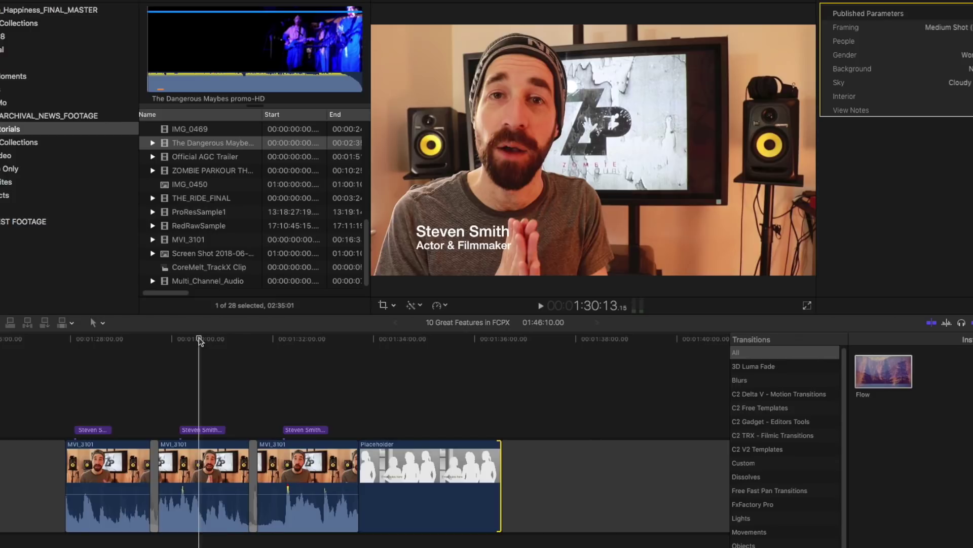
{"action": "left_click", "coordinate": [294, 336]}
{"action": "left_click", "coordinate": [306, 429]}
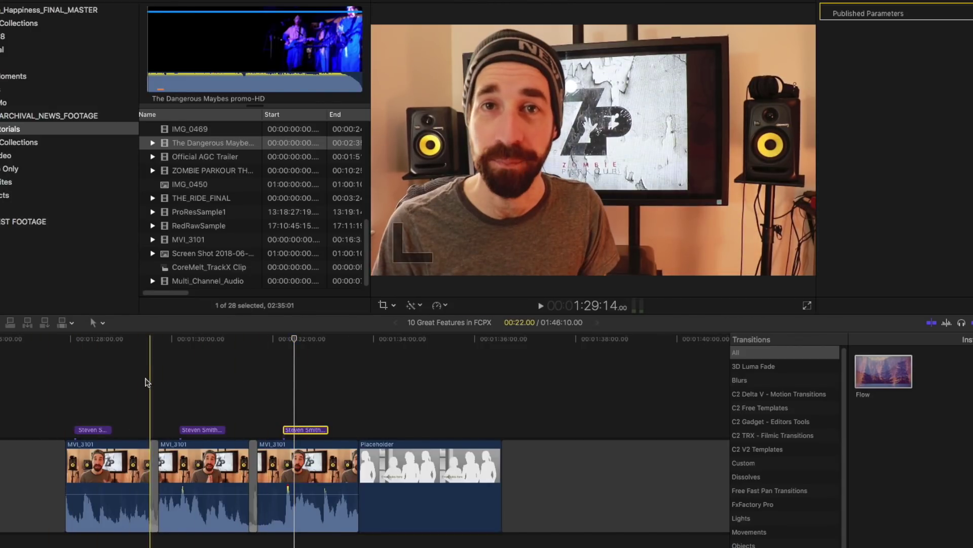
{"action": "left_click_drag", "start_coordinate": [104, 338], "coordinate": [97, 344]}
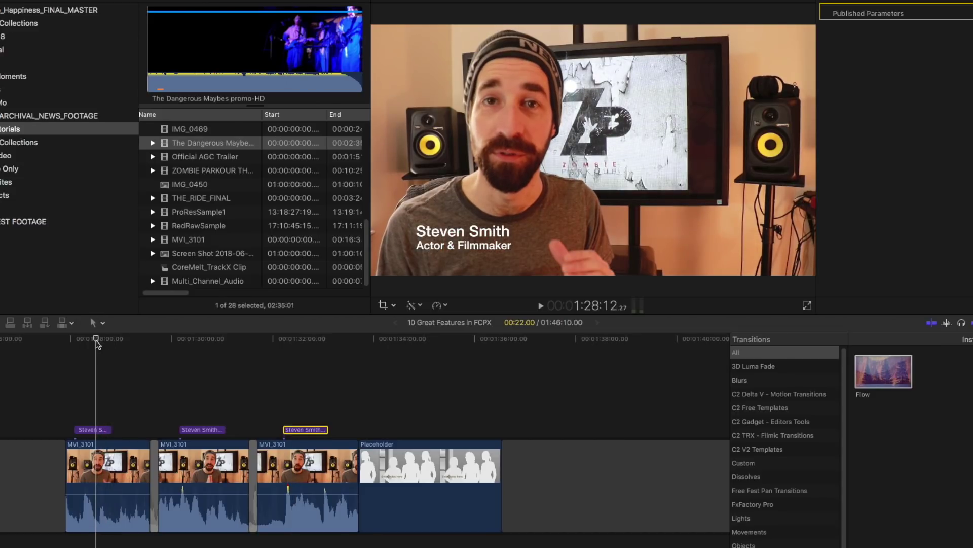
{"action": "left_click", "coordinate": [97, 431]}
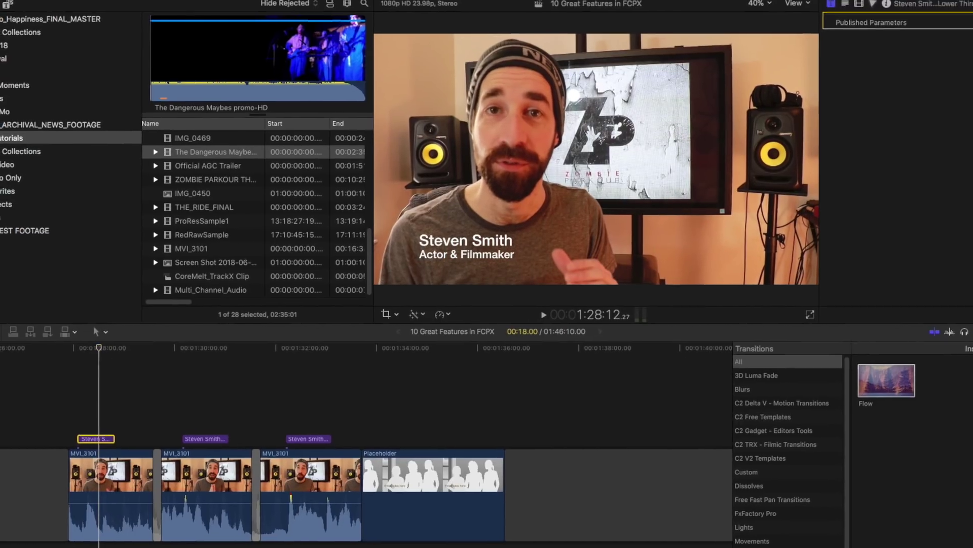
{"action": "left_click", "coordinate": [85, 5]}
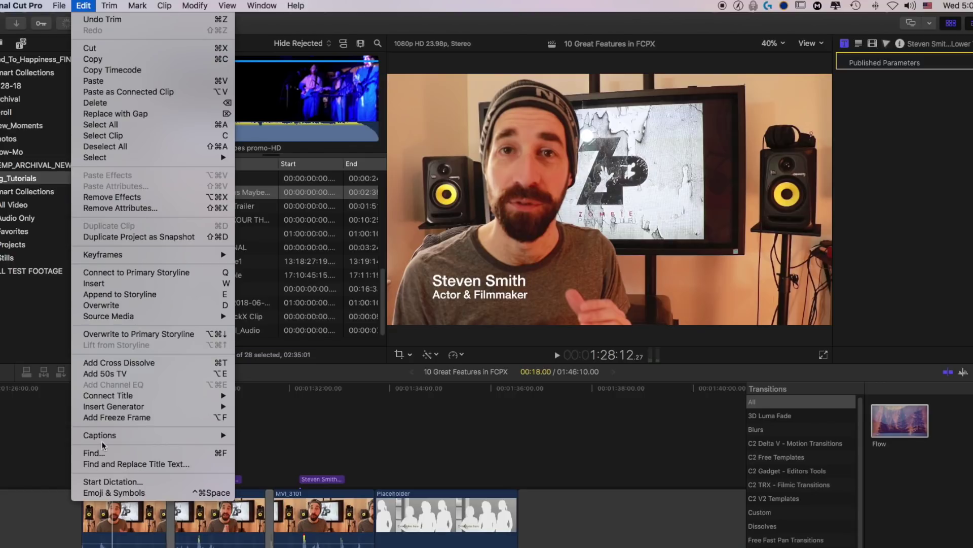
- In Find and Replace Title Text, swap the misspelled first name for the correct spelling with Replace All
{"action": "left_click", "coordinate": [107, 463]}
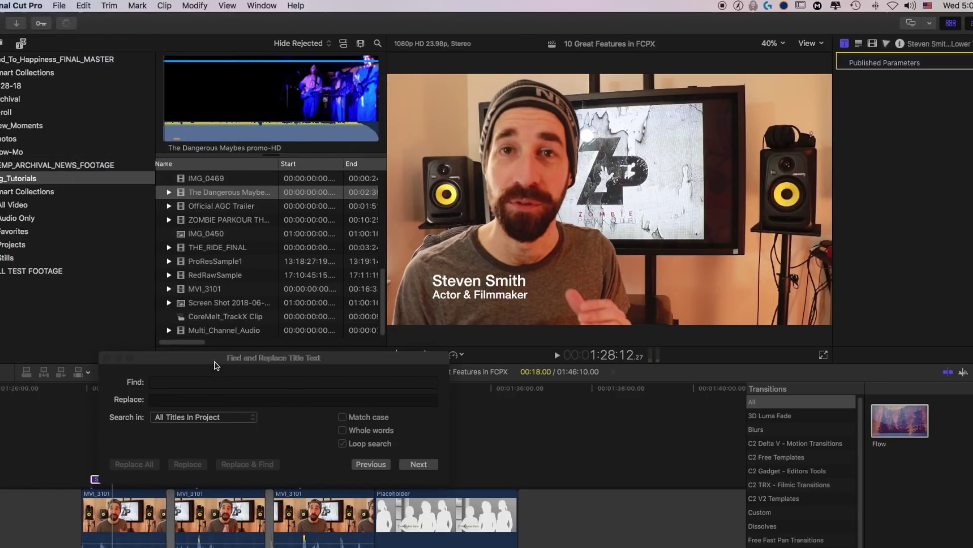
{"action": "left_click_drag", "start_coordinate": [215, 363], "coordinate": [221, 322]}
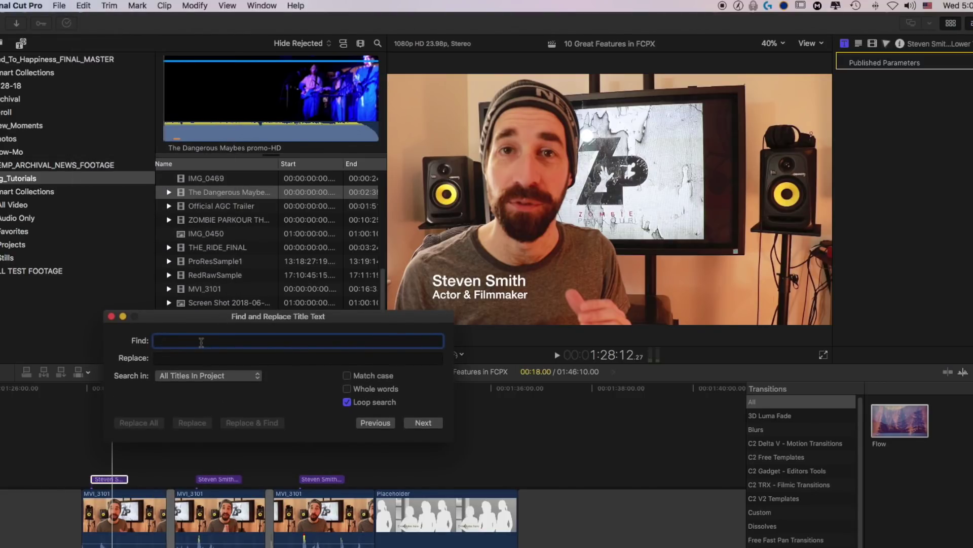
{"action": "type", "text": "Steven"}
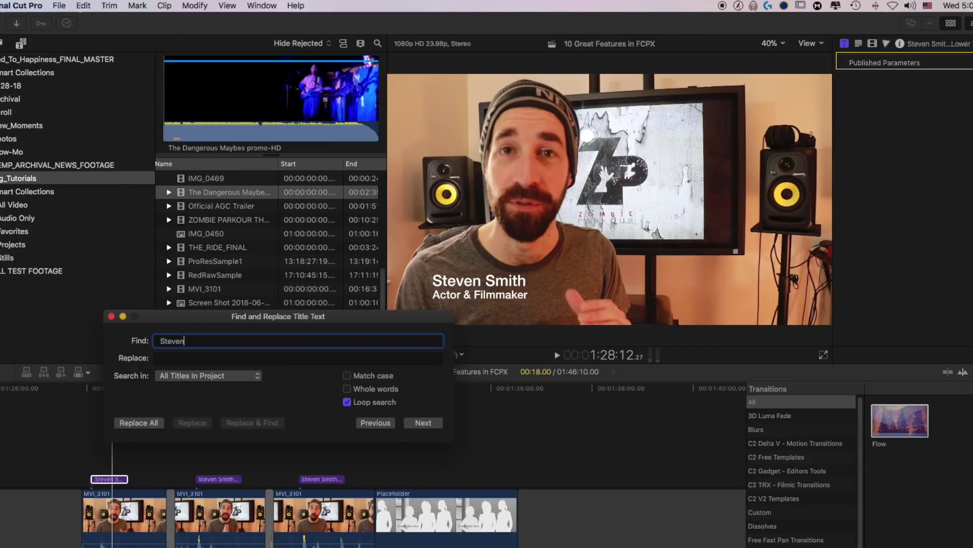
{"action": "key", "text": "Tab"}
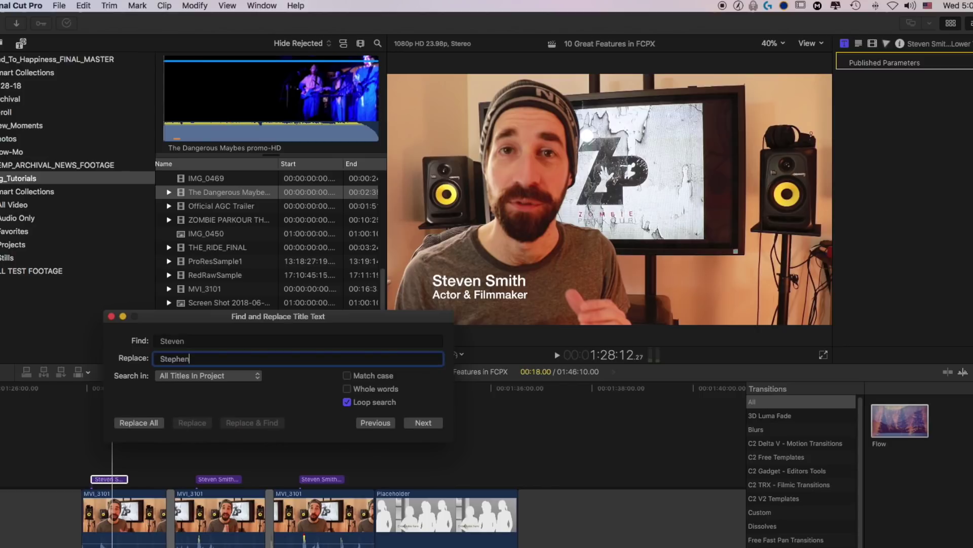
{"action": "left_click", "coordinate": [141, 424]}
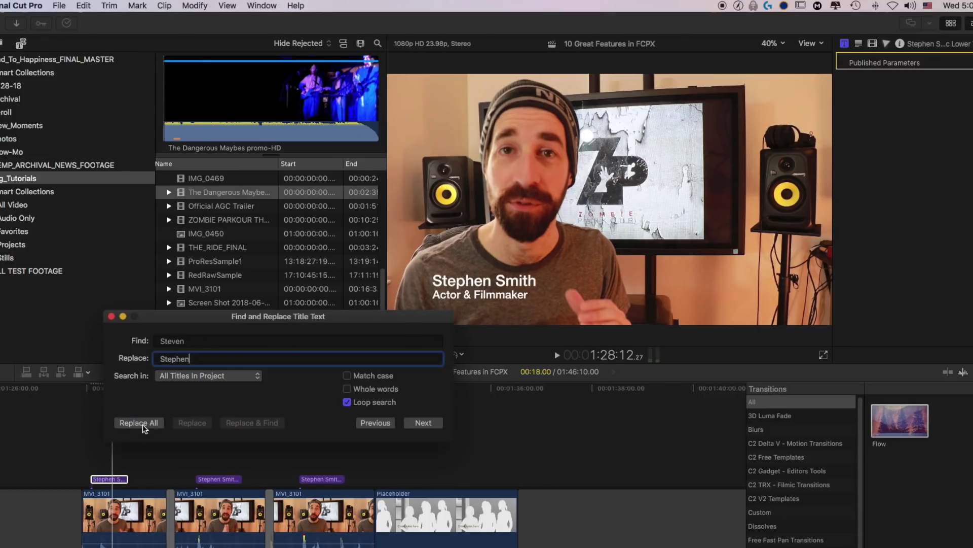
{"action": "left_click", "coordinate": [112, 317]}
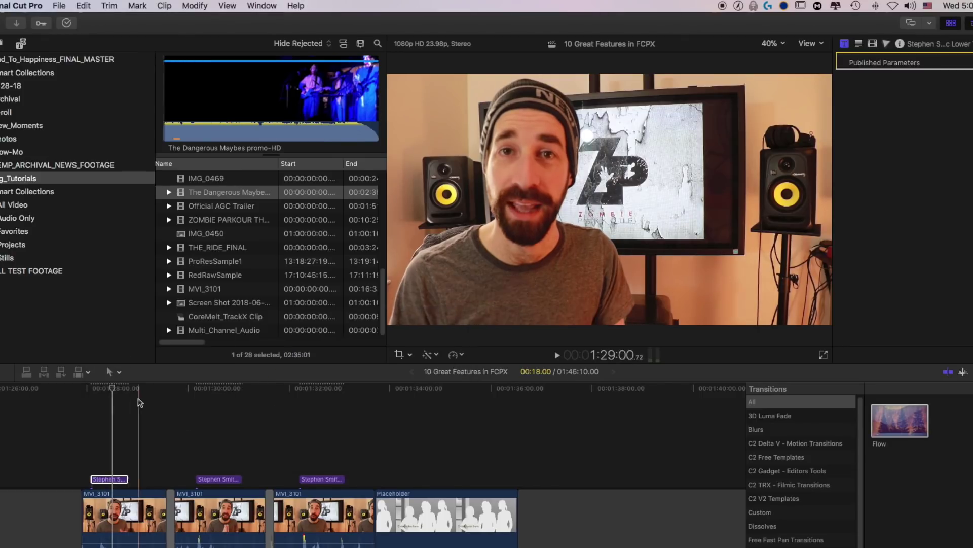
{"action": "left_click_drag", "start_coordinate": [103, 394], "coordinate": [332, 402]}
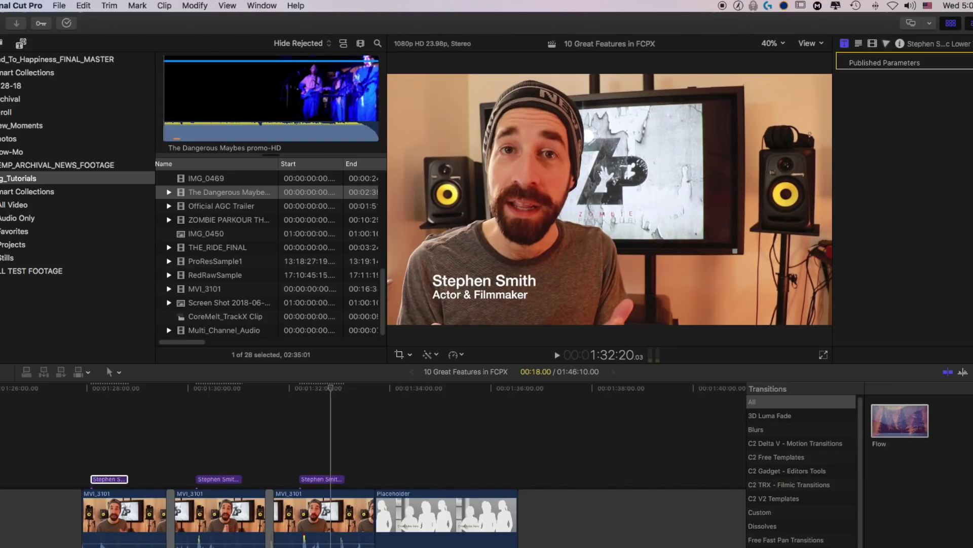